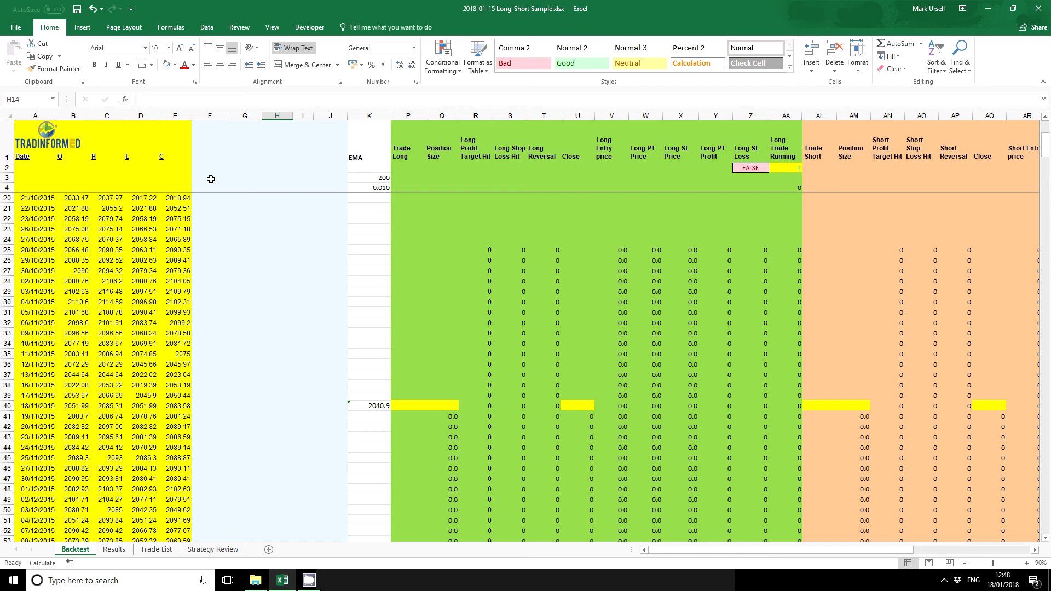
Step: Enter =MAX(C5:C18) in F18 to get the 14-row highest high, 2034.45
{"action": "left_click", "coordinate": [209, 143]}
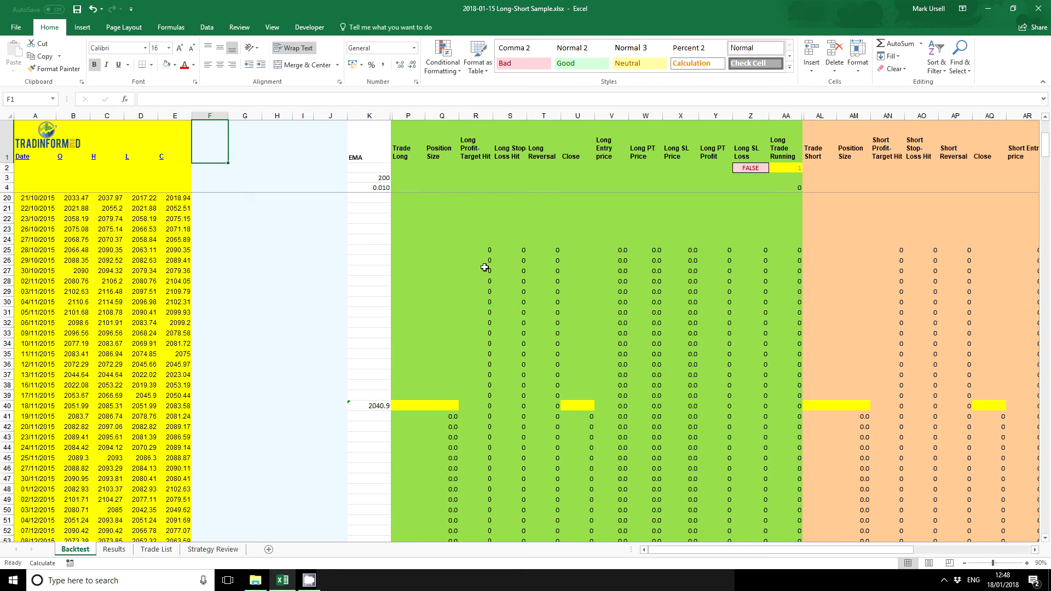
{"action": "scroll", "coordinate": [296, 304], "scroll_direction": "up", "scroll_amount": 5}
{"action": "scroll", "coordinate": [291, 305], "scroll_direction": "up", "scroll_amount": 3}
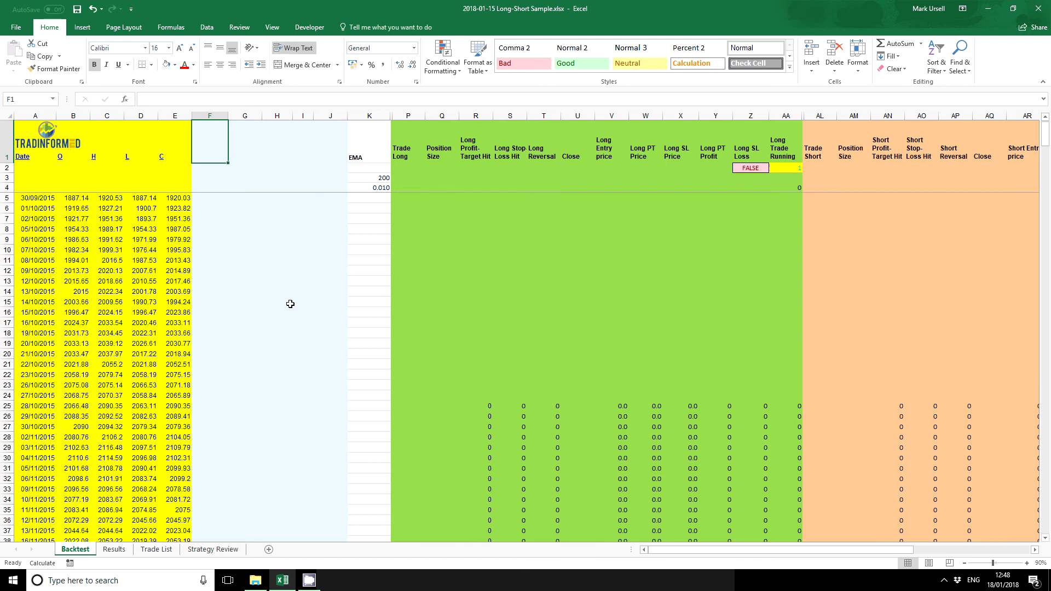
{"action": "left_click_drag", "start_coordinate": [210, 197], "coordinate": [212, 334]}
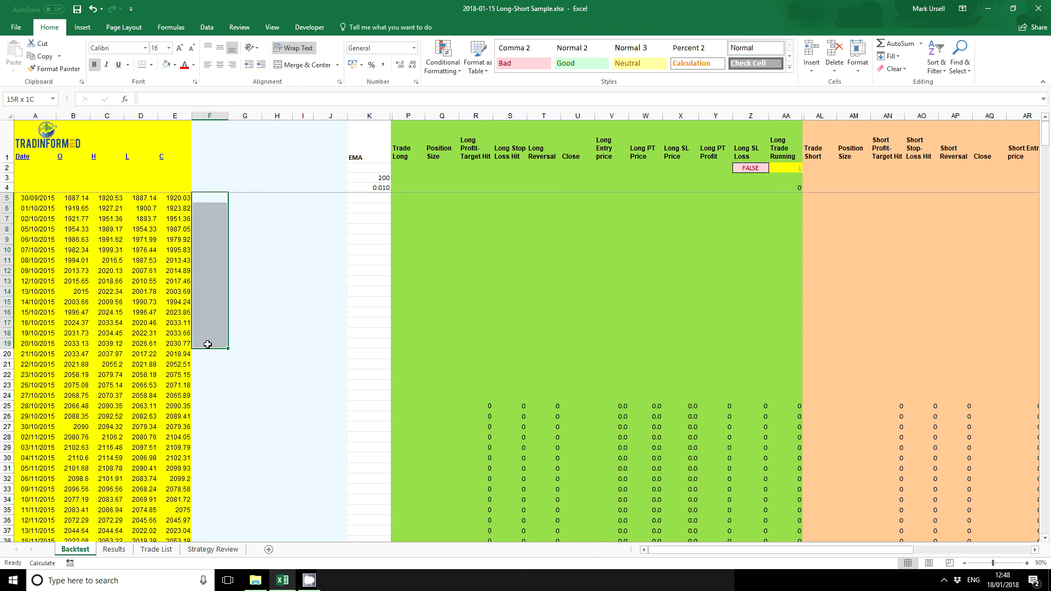
{"action": "left_click", "coordinate": [217, 331]}
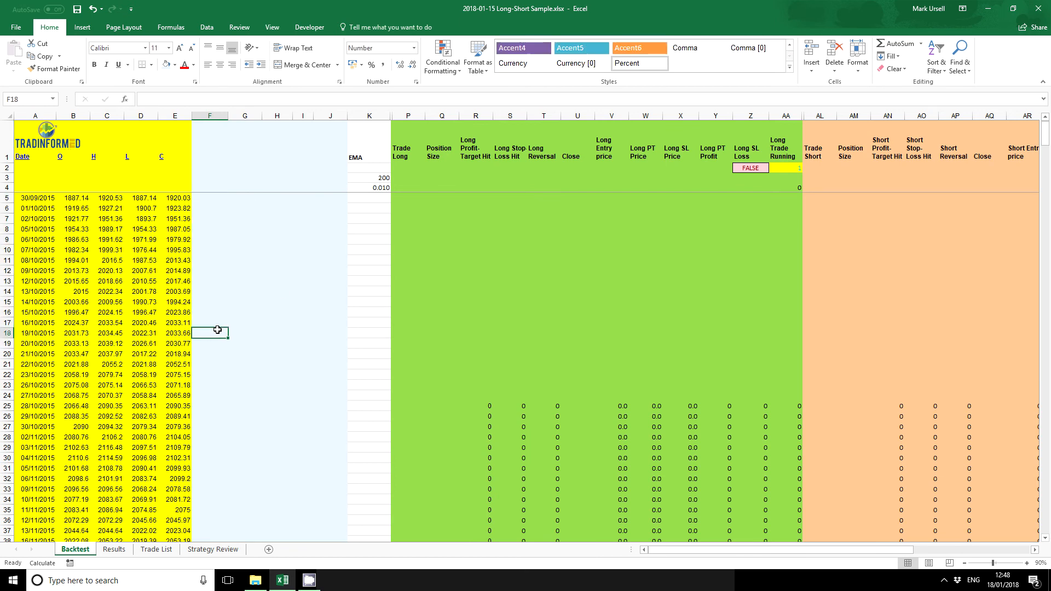
{"action": "type", "text": "=max"}
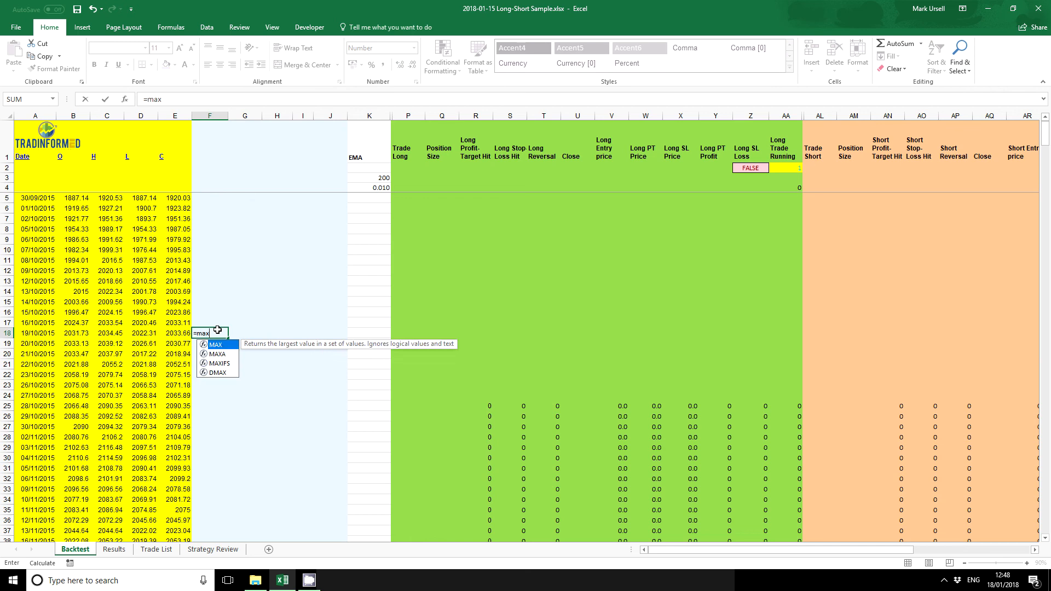
{"action": "type", "text": "("}
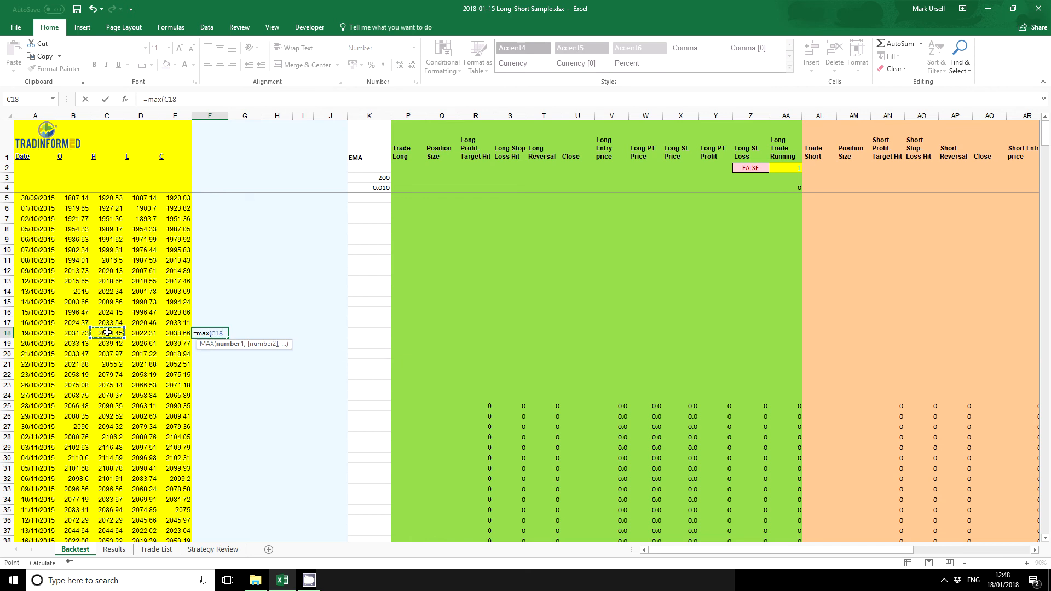
{"action": "left_click_drag", "start_coordinate": [107, 334], "coordinate": [109, 200]}
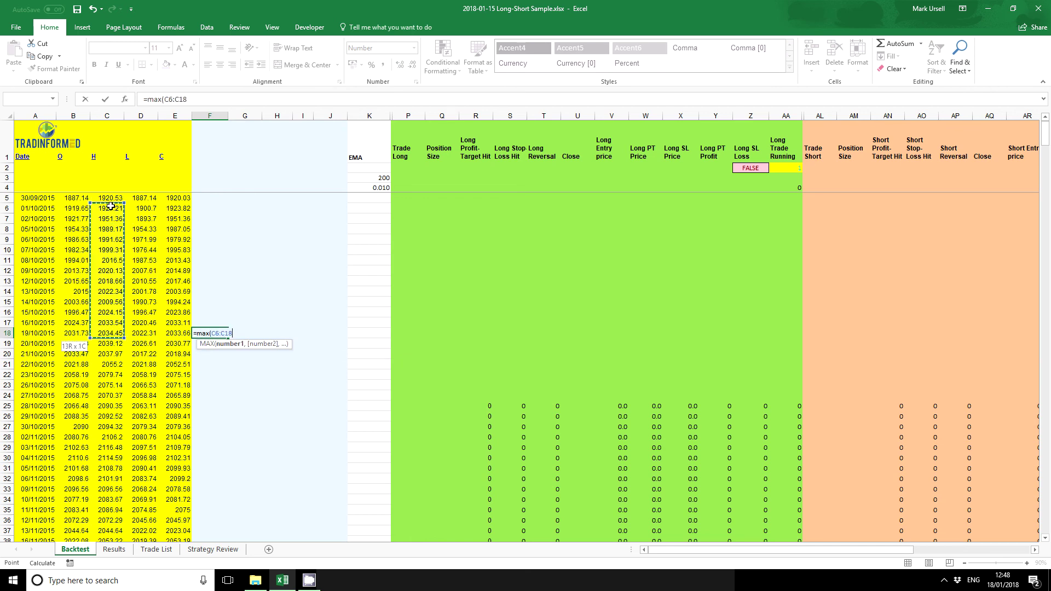
{"action": "left_click", "coordinate": [210, 99]}
{"action": "type", "text": ")"}
{"action": "key", "text": "Return"}
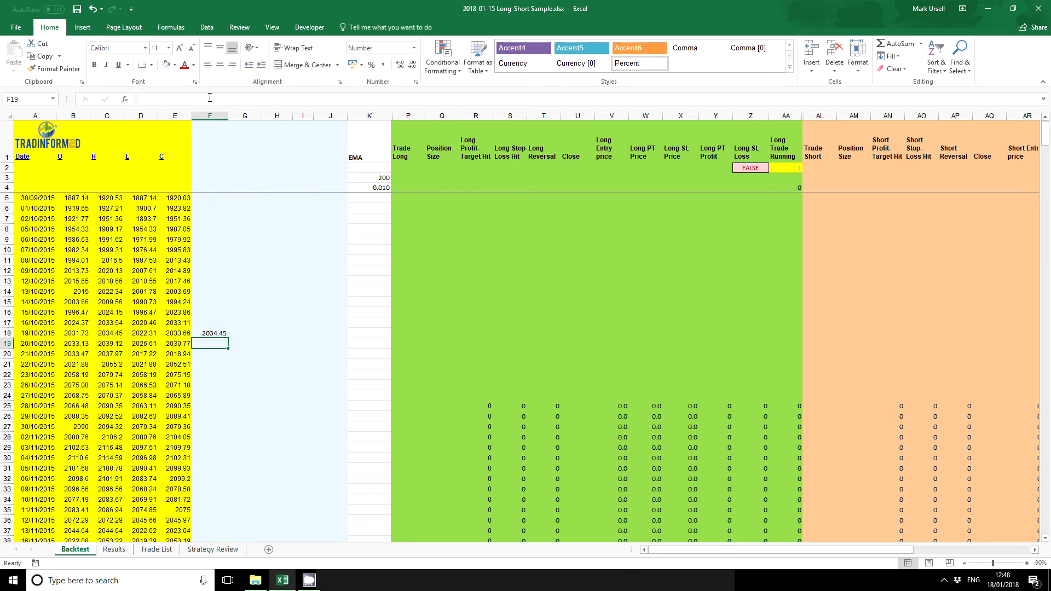
Step: Enter =MIN(D5:D18) in G18 to get the 14-row lowest low, 1887.14
{"action": "left_click", "coordinate": [244, 334]}
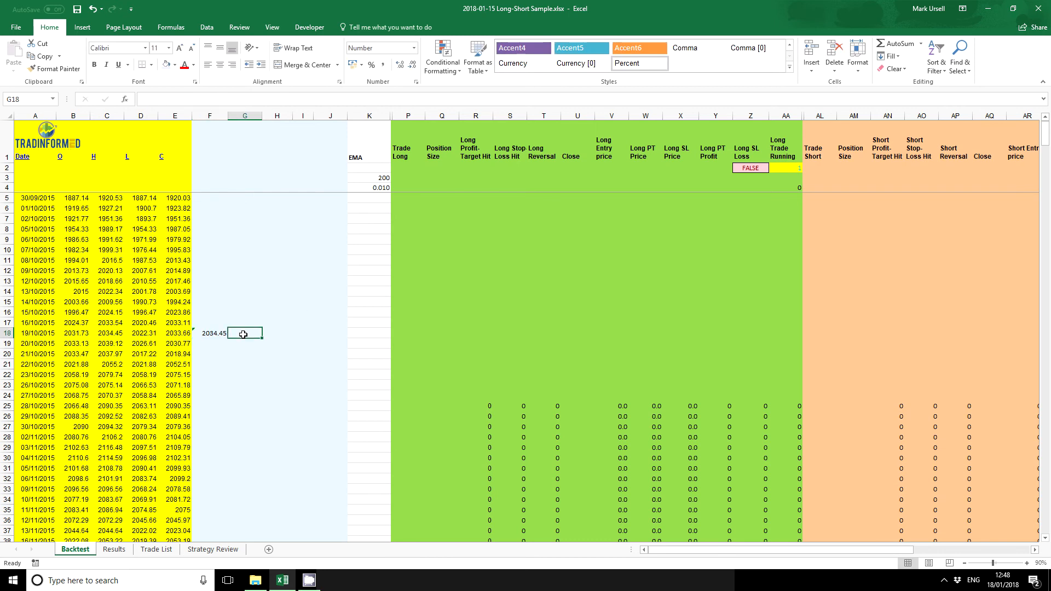
{"action": "type", "text": "=min("}
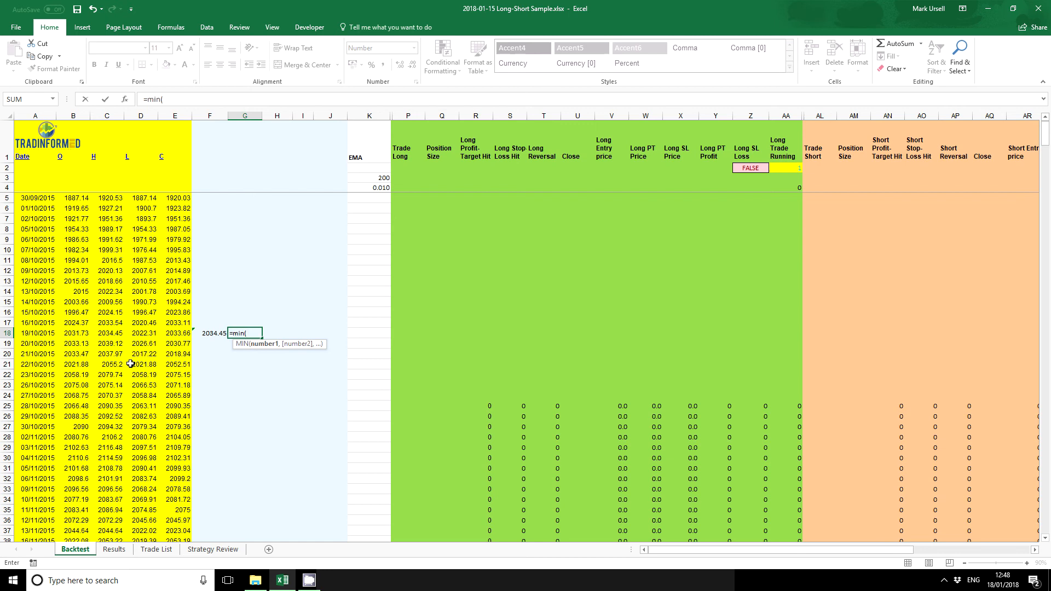
{"action": "mouse_move", "coordinate": [144, 333]}
{"action": "left_mouse_down"}
{"action": "mouse_move", "coordinate": [115, 200]}
{"action": "mouse_move", "coordinate": [145, 199]}
{"action": "left_mouse_up"}
{"action": "left_click", "coordinate": [194, 99]}
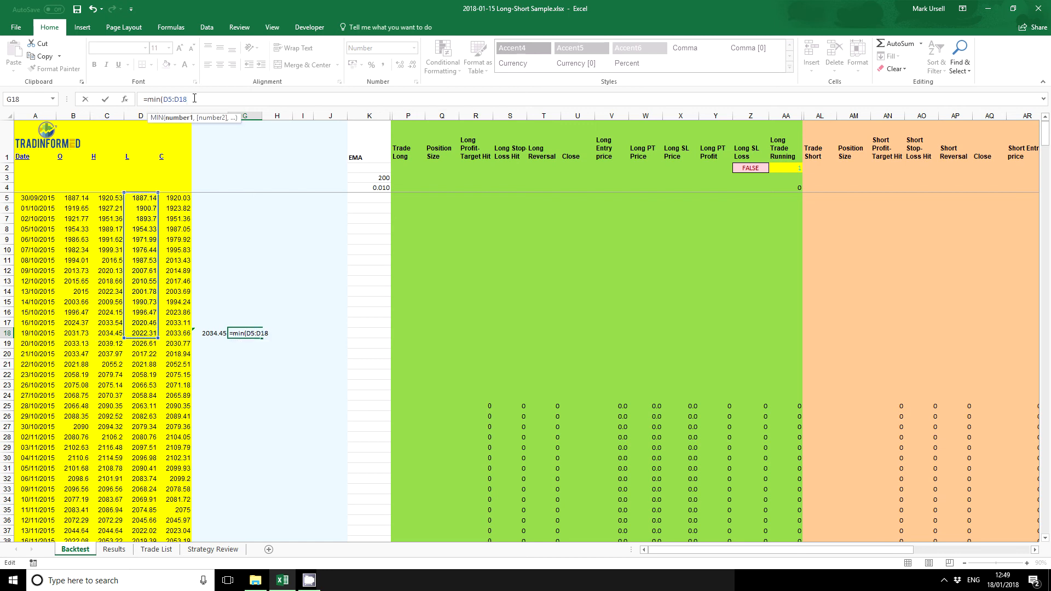
{"action": "key", "text": "Return"}
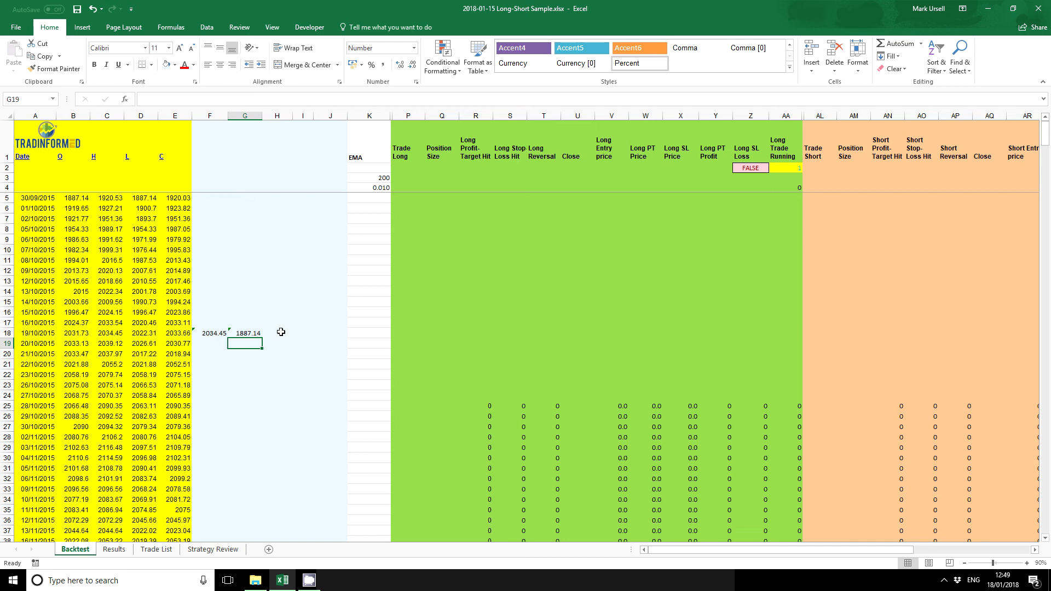
Step: Enter the stochastic ratio (E18-G18)/(F18-G18) in H18
{"action": "left_click", "coordinate": [280, 332]}
{"action": "type", "text": "="}
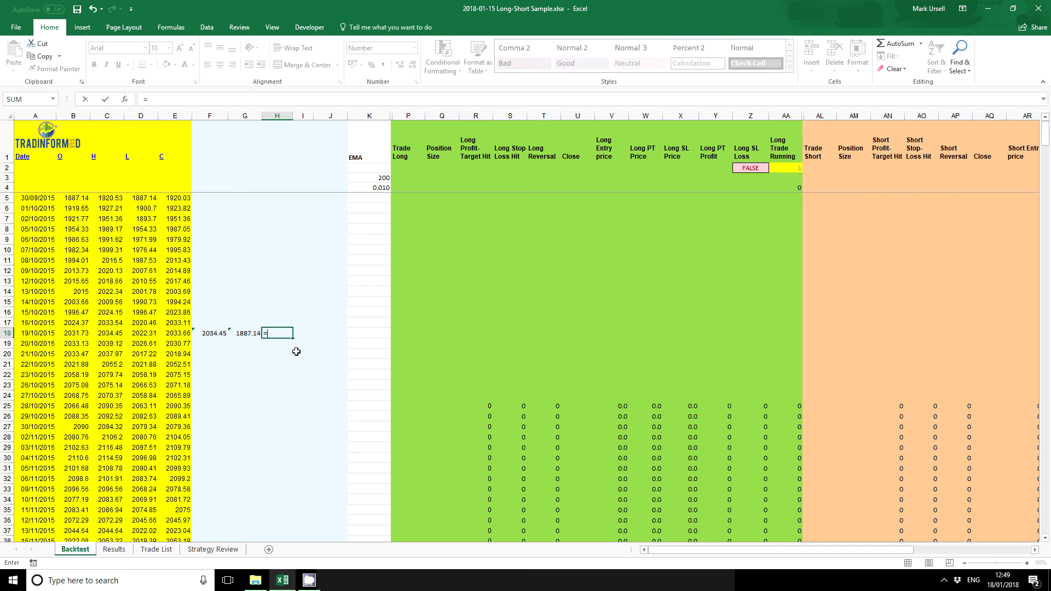
{"action": "left_click", "coordinate": [179, 334]}
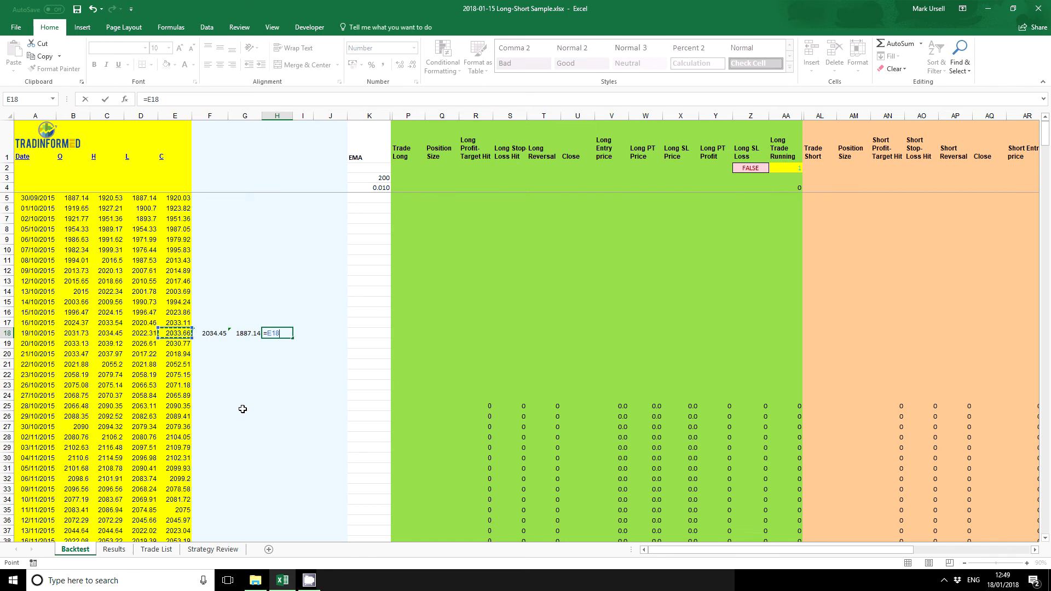
{"action": "type", "text": "-"}
{"action": "left_click", "coordinate": [248, 333]}
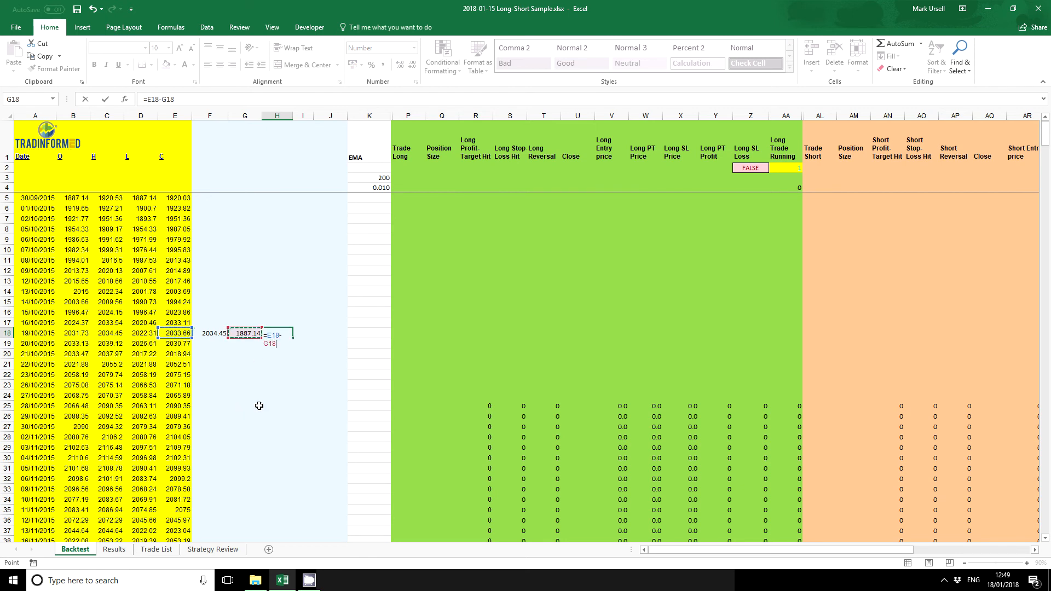
{"action": "left_click", "coordinate": [180, 99]}
{"action": "left_click", "coordinate": [149, 99]}
{"action": "type", "text": "("}
{"action": "type", "text": "/("}
{"action": "left_click", "coordinate": [216, 334]}
{"action": "type", "text": "-"}
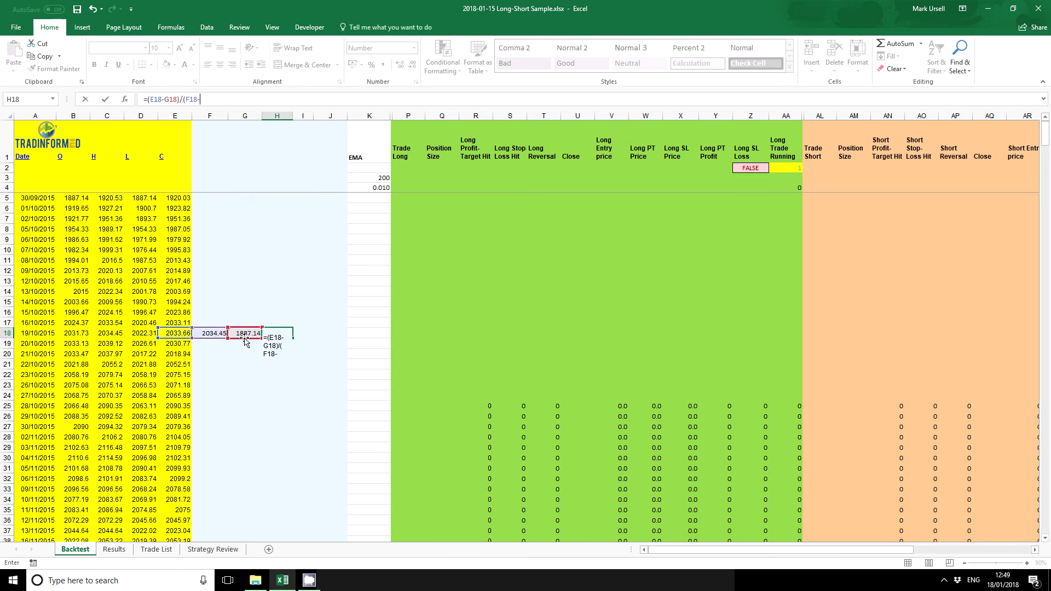
{"action": "left_click", "coordinate": [244, 334]}
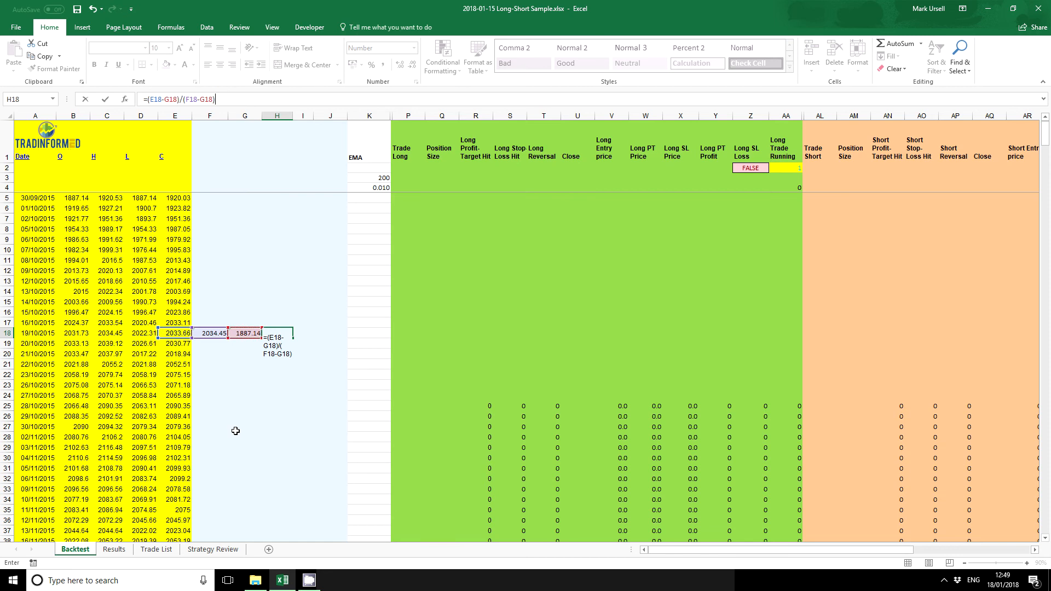
{"action": "key", "text": "Return"}
Step: Revise H18 to multiply by 100, giving a %K of 99.46
{"action": "left_click", "coordinate": [278, 332]}
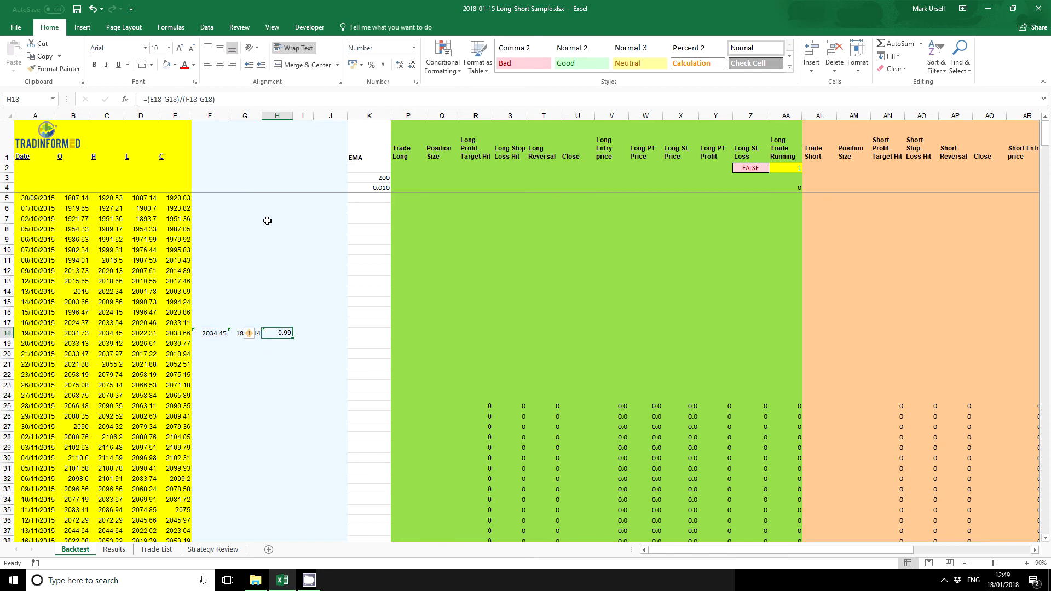
{"action": "left_click", "coordinate": [234, 99]}
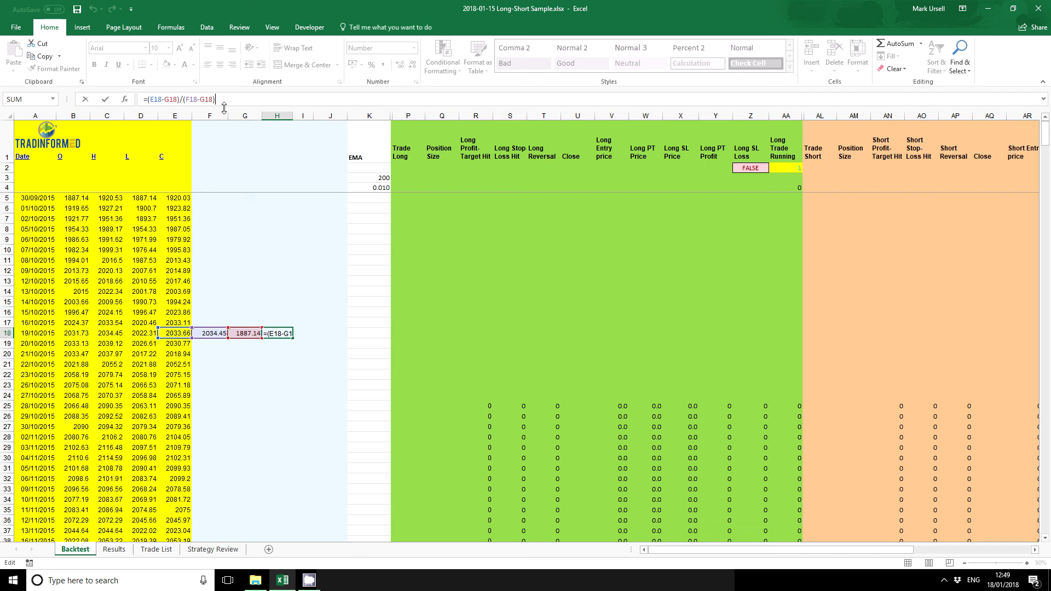
{"action": "type", "text": "*"}
{"action": "type", "text": "100"}
{"action": "key", "text": "Return"}
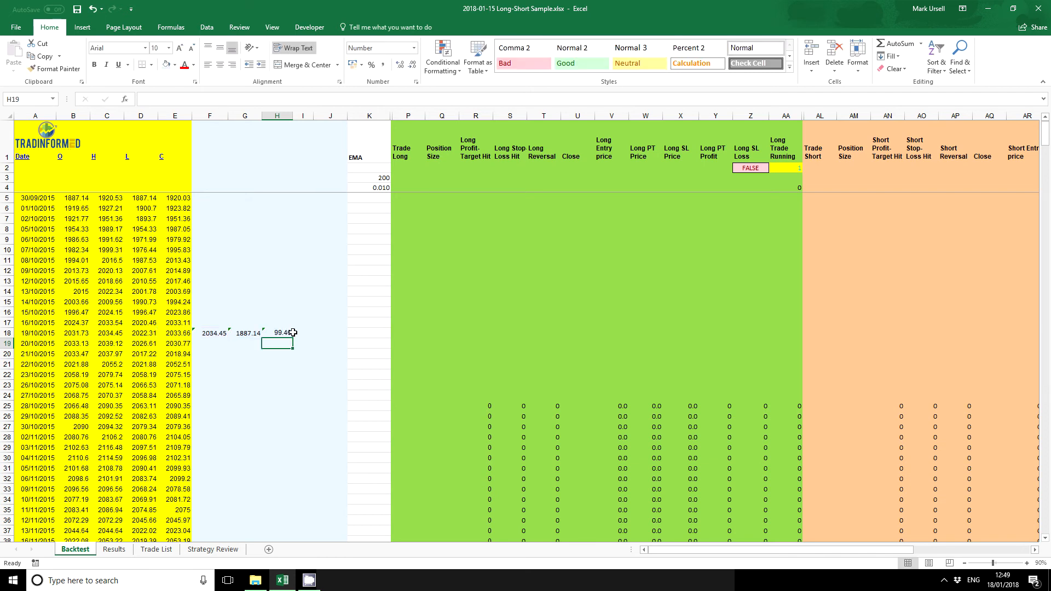
Step: Copy the three row-18 formulas (max, min, %K) down all data rows
{"action": "left_click_drag", "start_coordinate": [211, 334], "coordinate": [280, 334]}
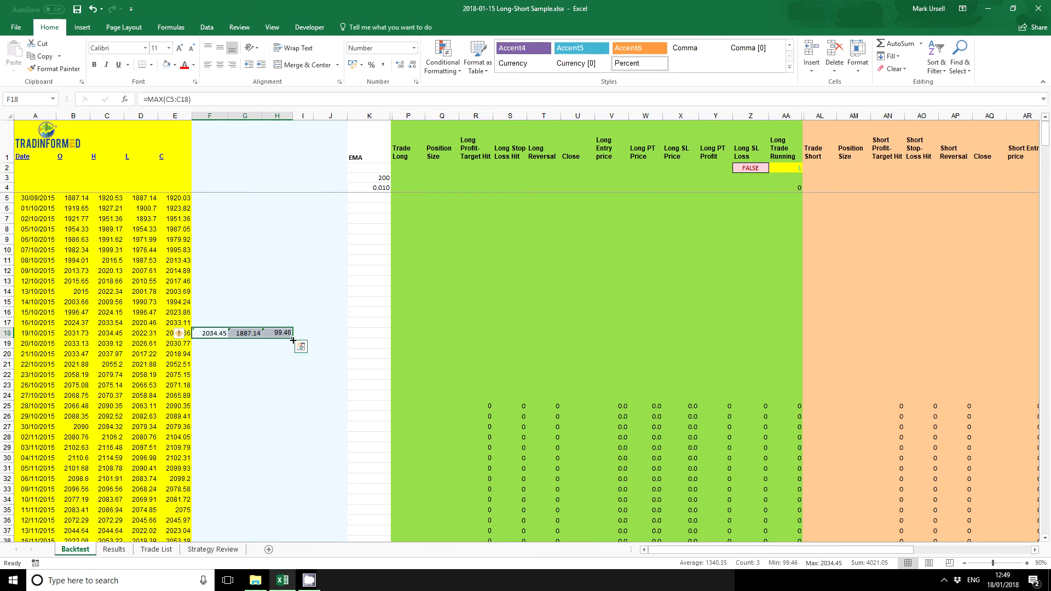
{"action": "double_click", "coordinate": [292, 339]}
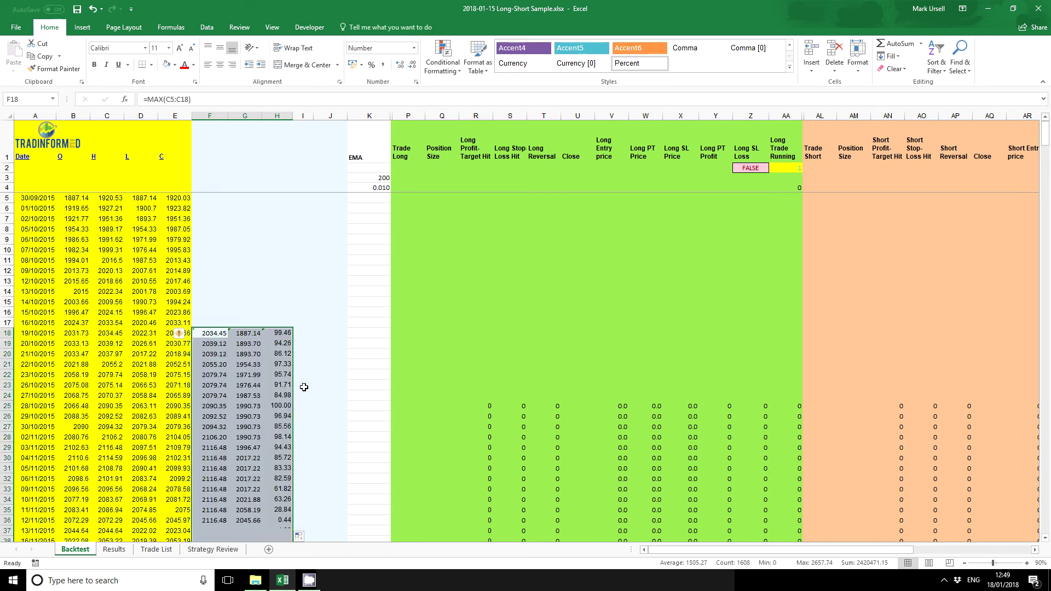
Step: Enter =AVERAGE(H18:H20) in I20 as smoothed %K (93.28) and fill it down
{"action": "left_click", "coordinate": [303, 355]}
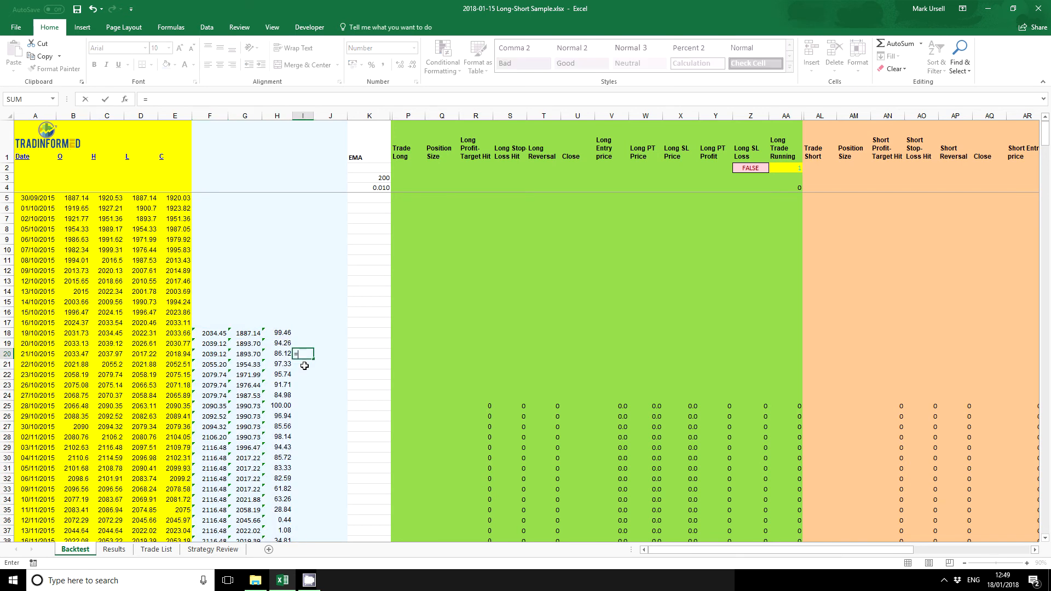
{"action": "type", "text": "=avera"}
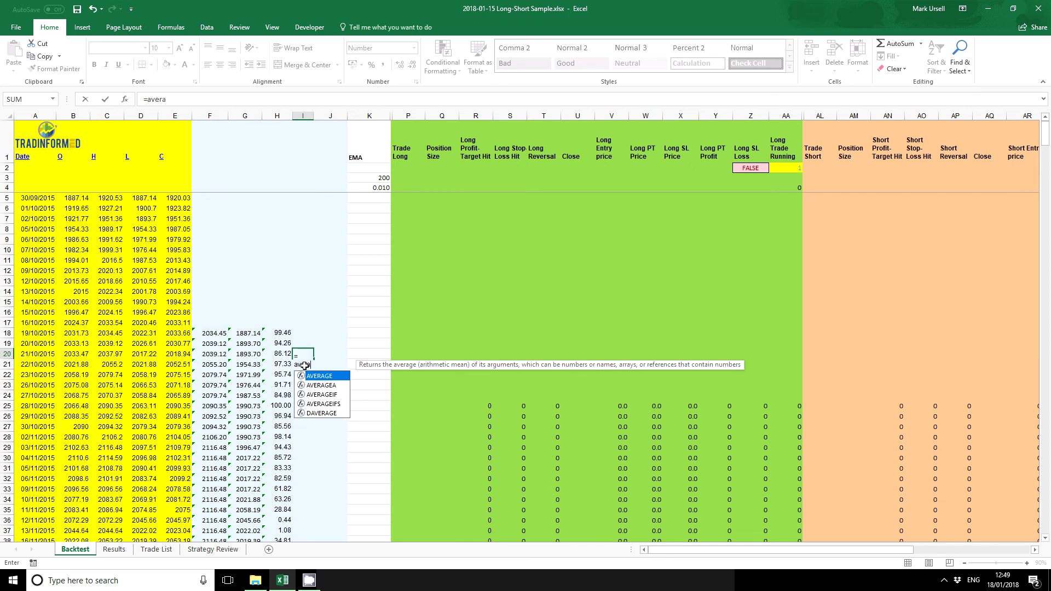
{"action": "type", "text": "ge"}
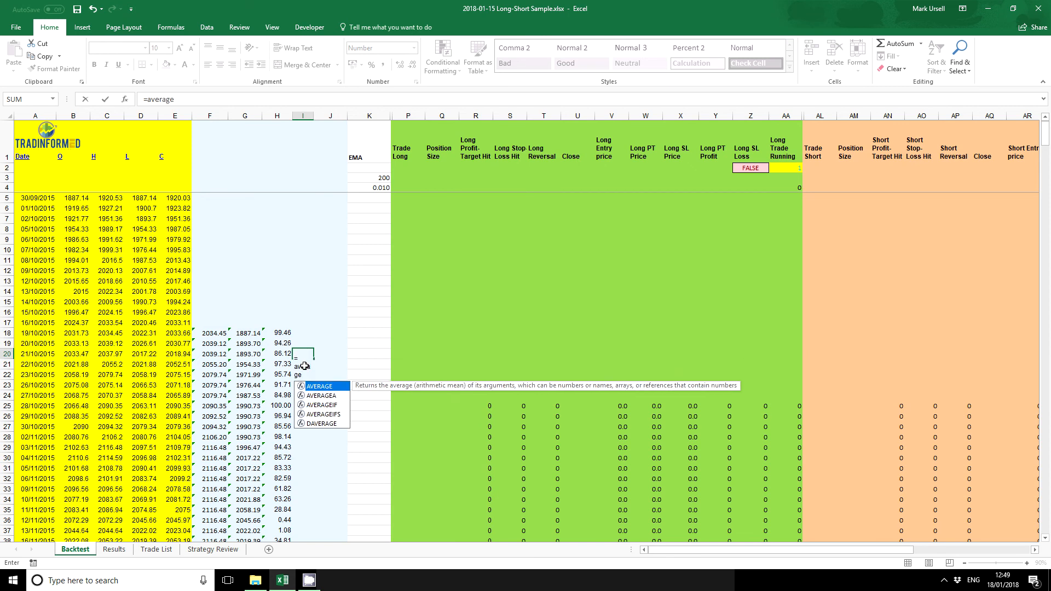
{"action": "type", "text": "("}
{"action": "left_click_drag", "start_coordinate": [283, 353], "coordinate": [282, 333]}
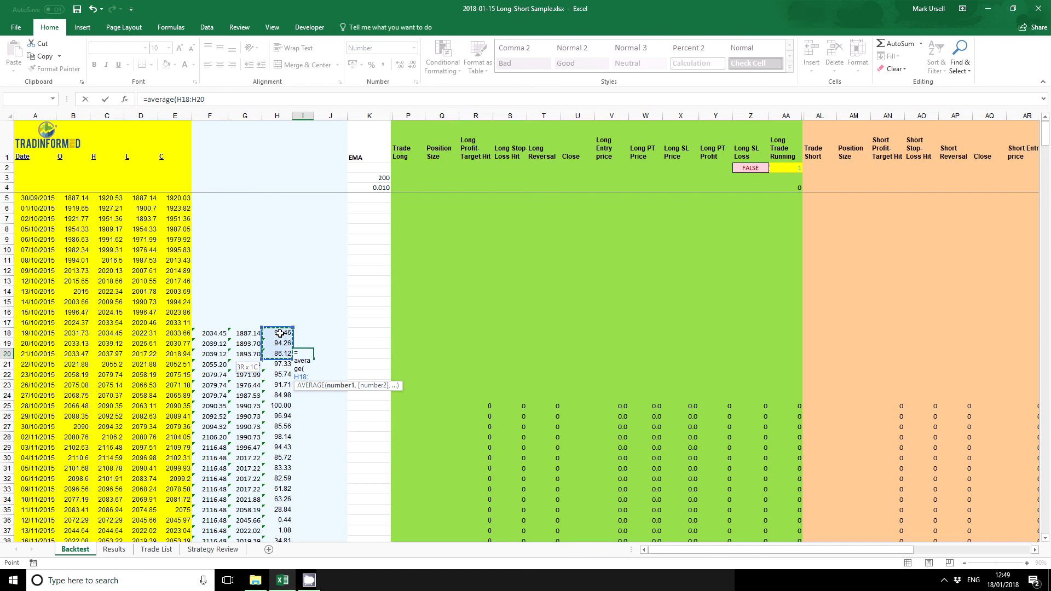
{"action": "key", "text": "Return"}
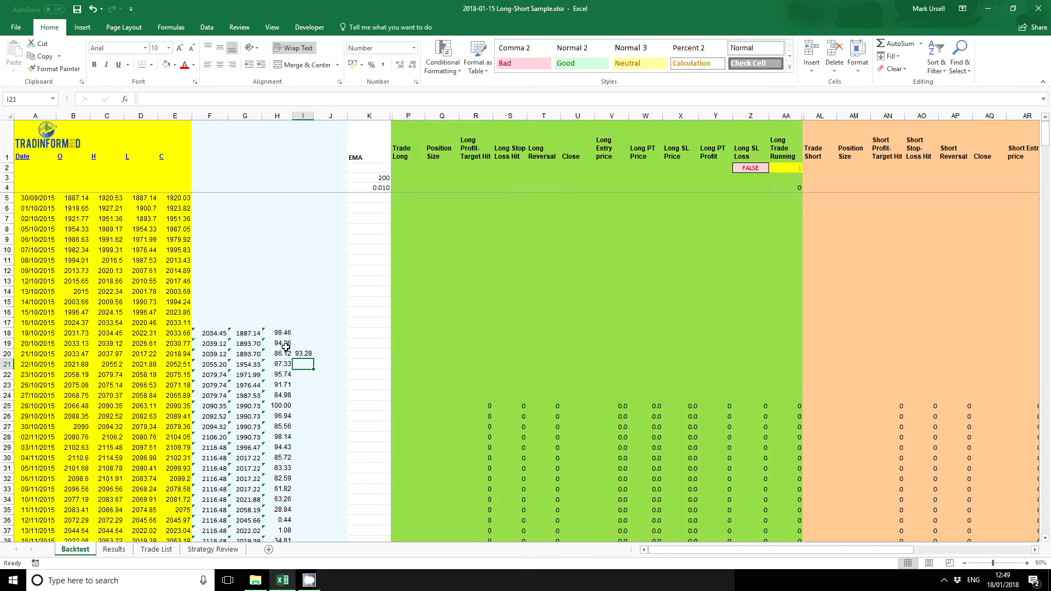
{"action": "left_click", "coordinate": [304, 353]}
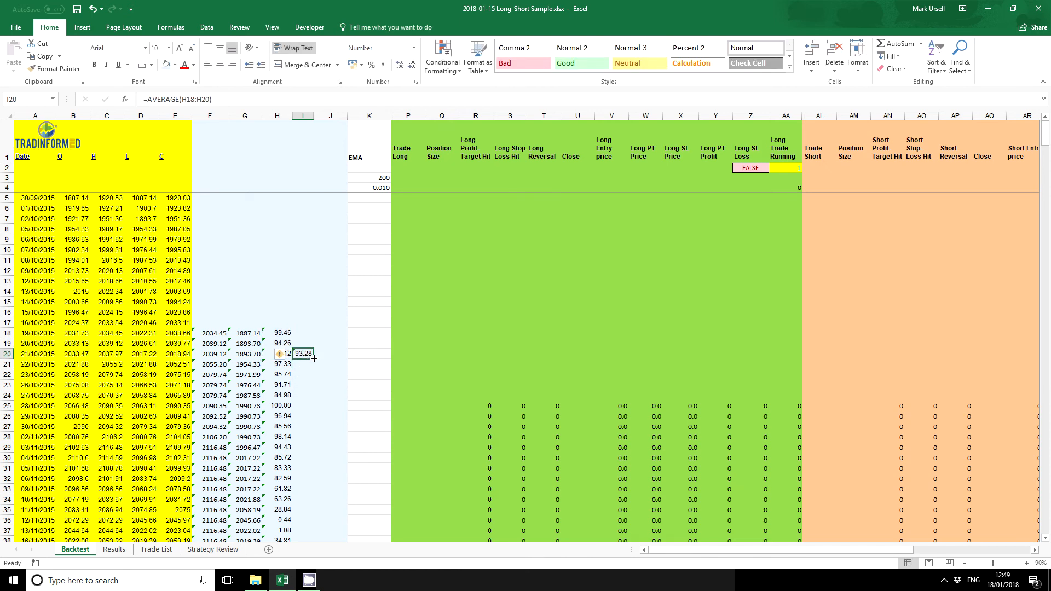
{"action": "double_click", "coordinate": [314, 369]}
Step: Enter =AVERAGE(I20:I22) in J22 as %D (92.97) and fill it down
{"action": "left_click", "coordinate": [330, 375]}
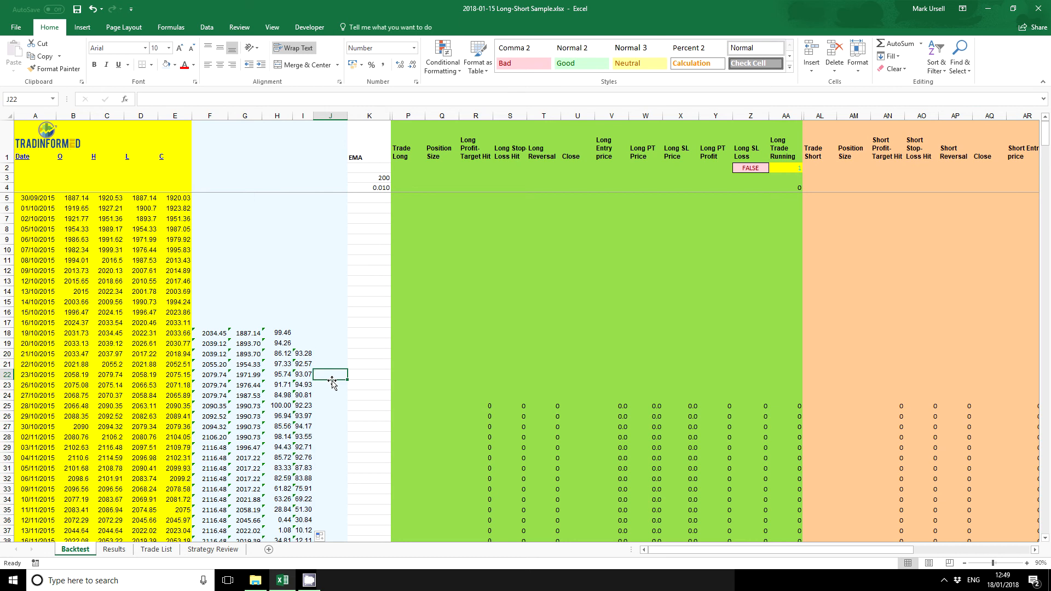
{"action": "type", "text": "=average"}
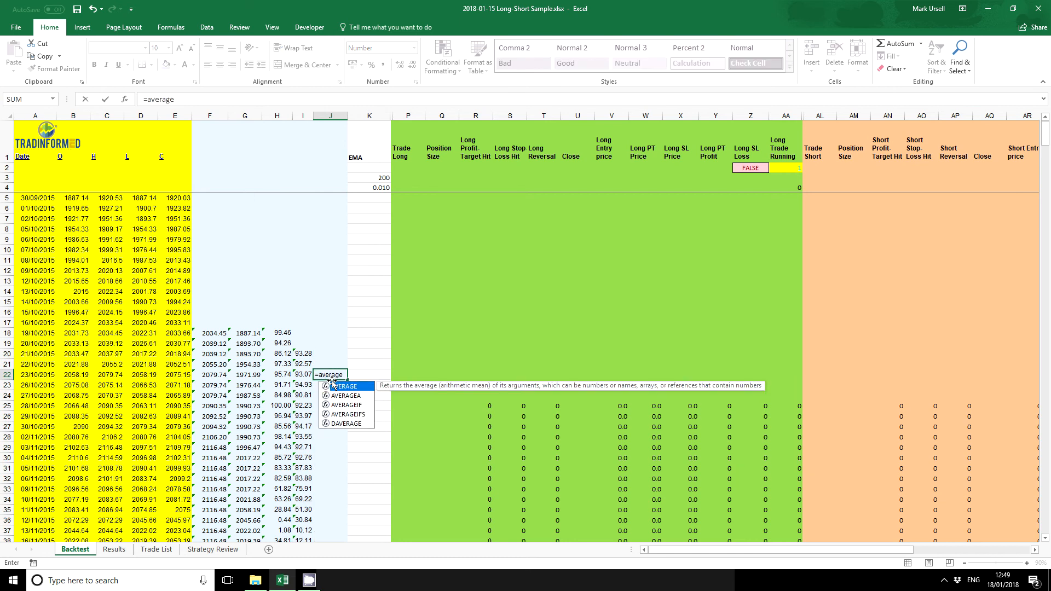
{"action": "type", "text": "("}
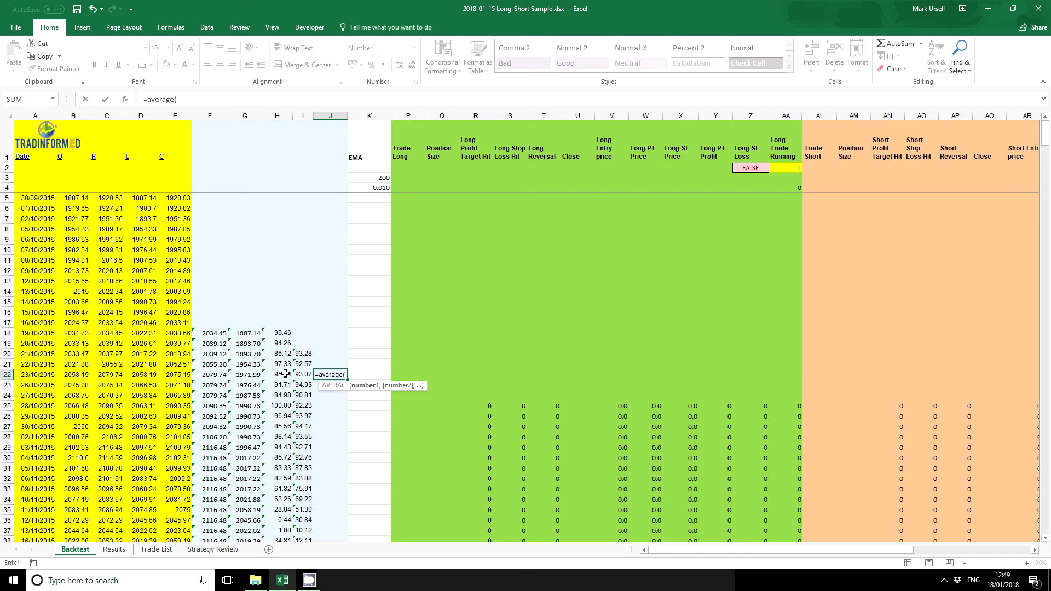
{"action": "left_click_drag", "start_coordinate": [303, 374], "coordinate": [302, 354]}
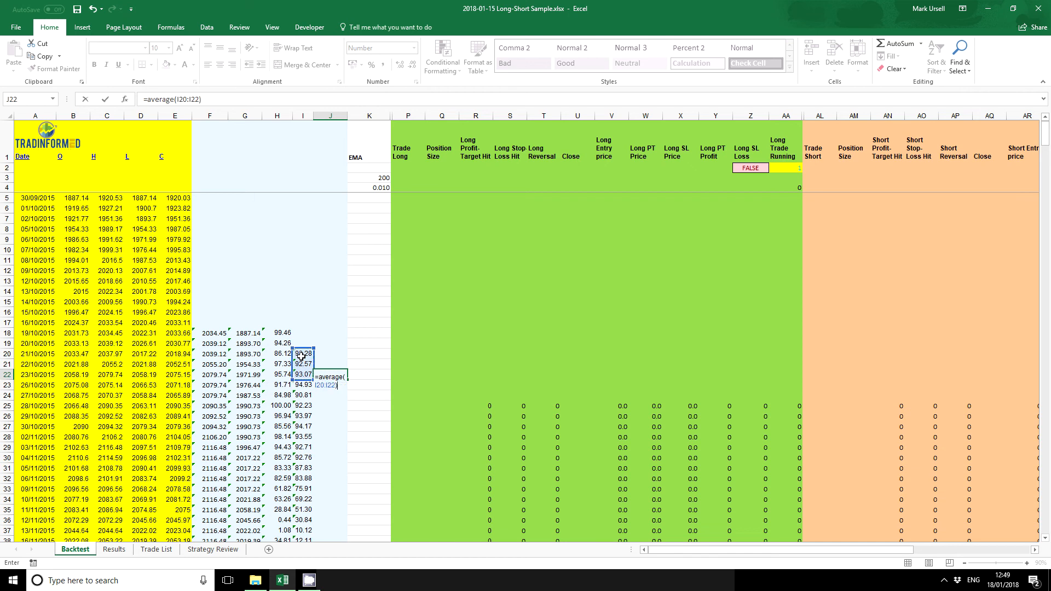
{"action": "key", "text": "ctrl+Return"}
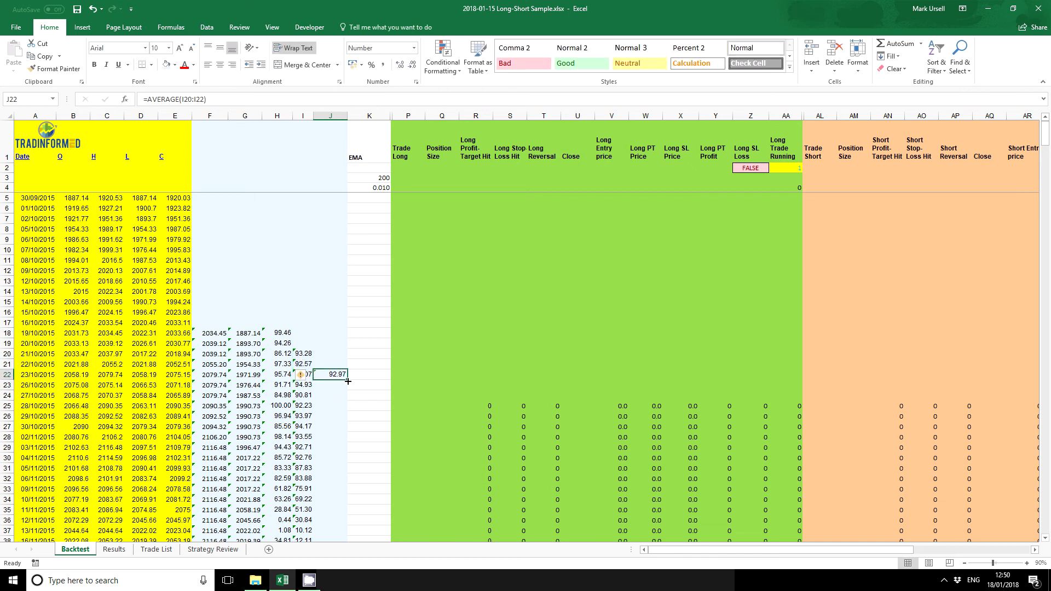
{"action": "double_click", "coordinate": [346, 382]}
{"action": "left_click", "coordinate": [303, 169]}
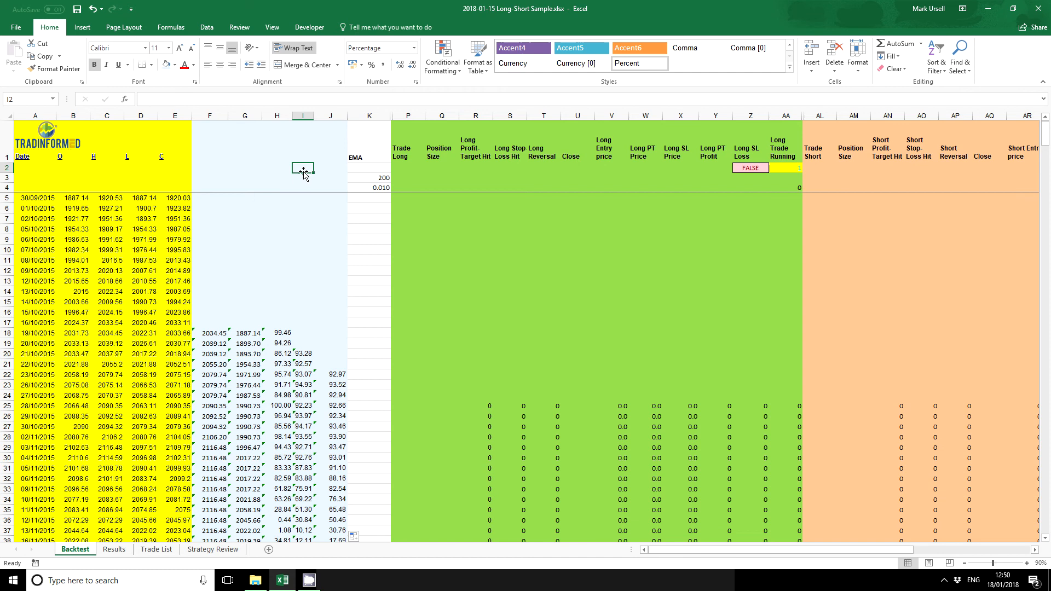
Step: Label I1 as %K and J1 as %D
{"action": "left_click", "coordinate": [302, 156]}
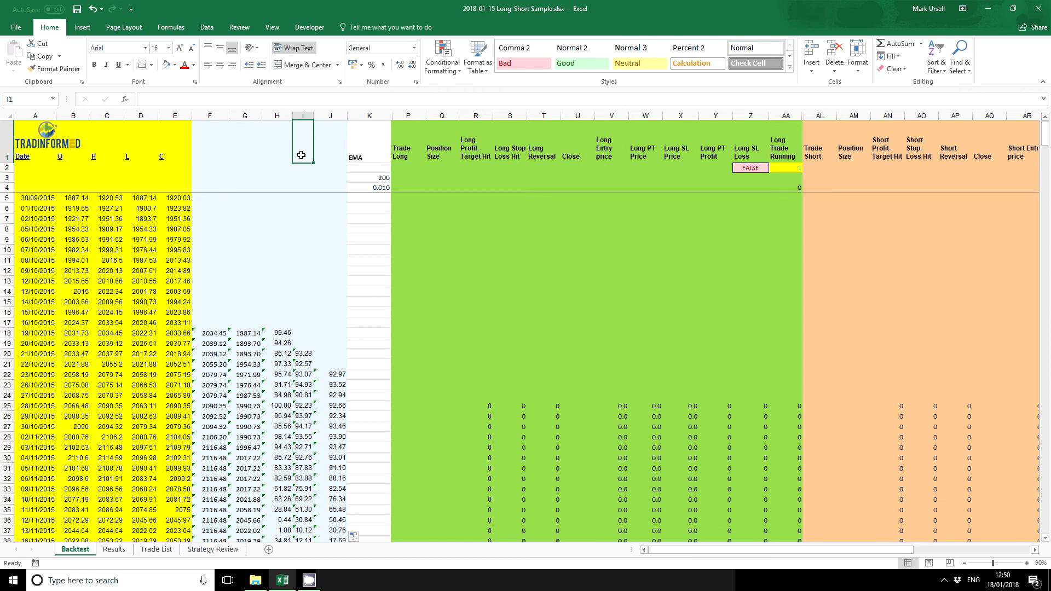
{"action": "type", "text": "%K"}
{"action": "key", "text": "Right"}
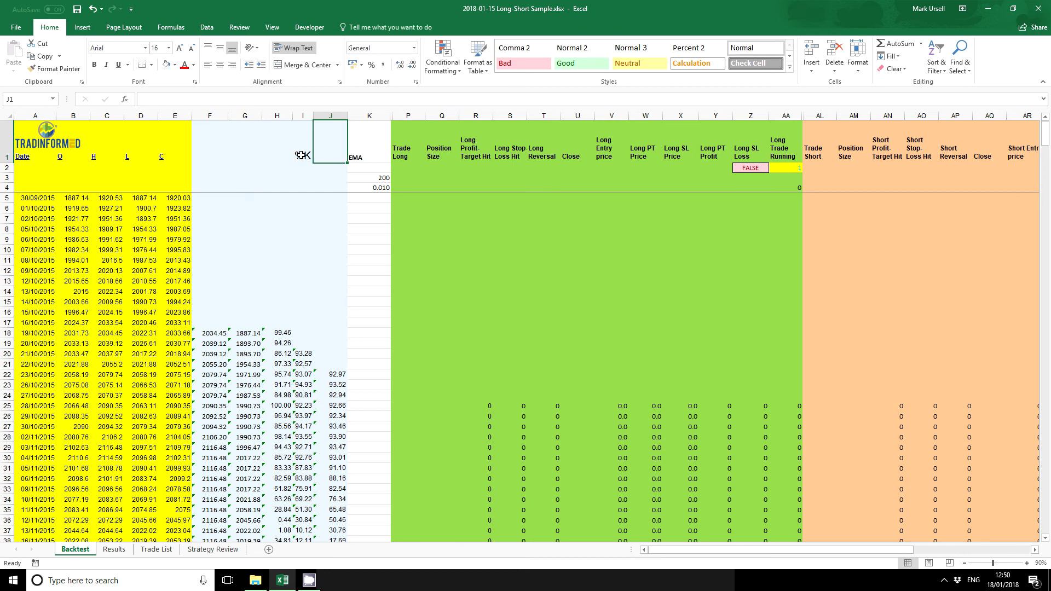
{"action": "type", "text": "%D"}
{"action": "key", "text": "Tab"}
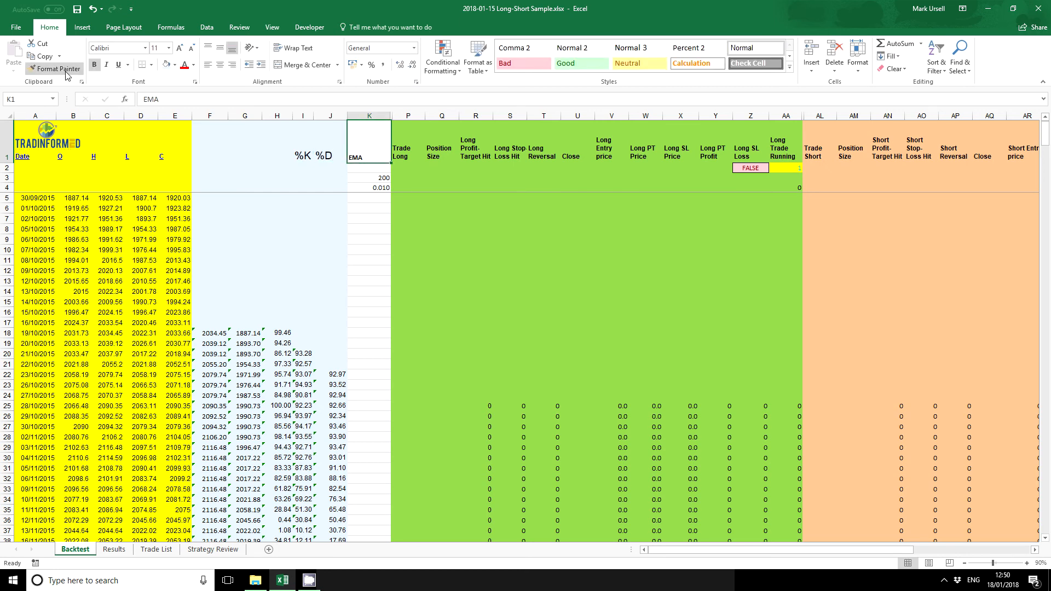
Step: Apply the EMA heading's formatting to the %K and %D headings with Format Painter
{"action": "left_click", "coordinate": [58, 68]}
{"action": "left_click_drag", "start_coordinate": [308, 156], "coordinate": [330, 156]}
{"action": "left_click", "coordinate": [330, 238]}
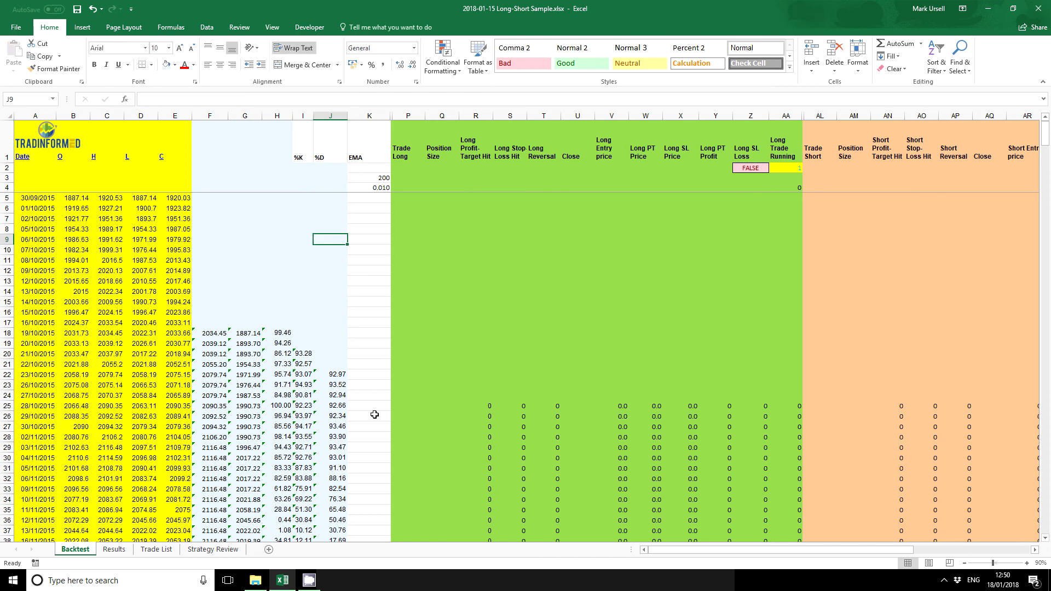
{"action": "left_click", "coordinate": [325, 180]}
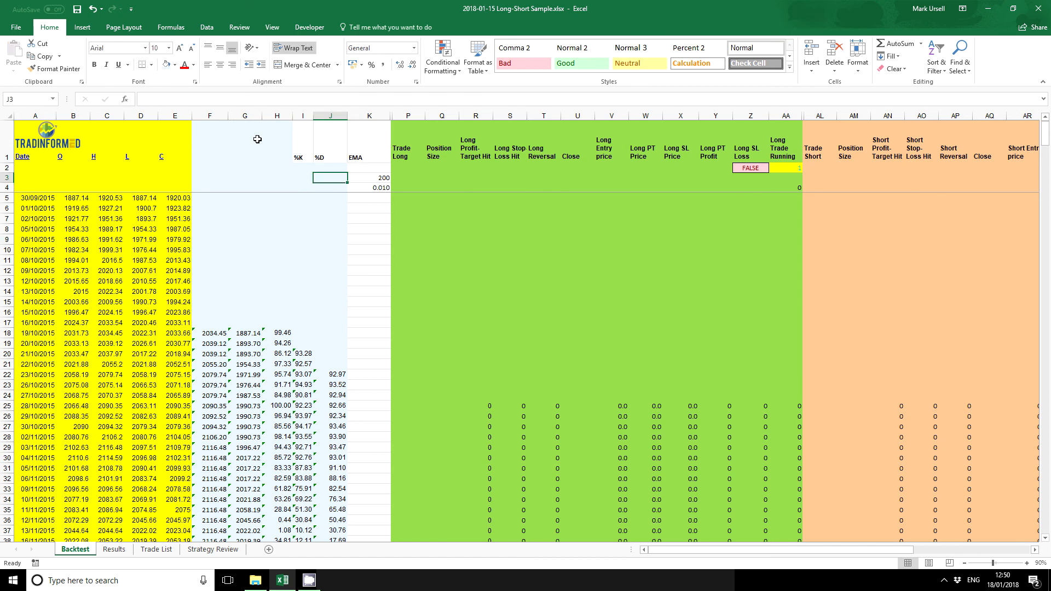
{"action": "left_click_drag", "start_coordinate": [302, 140], "coordinate": [331, 140]}
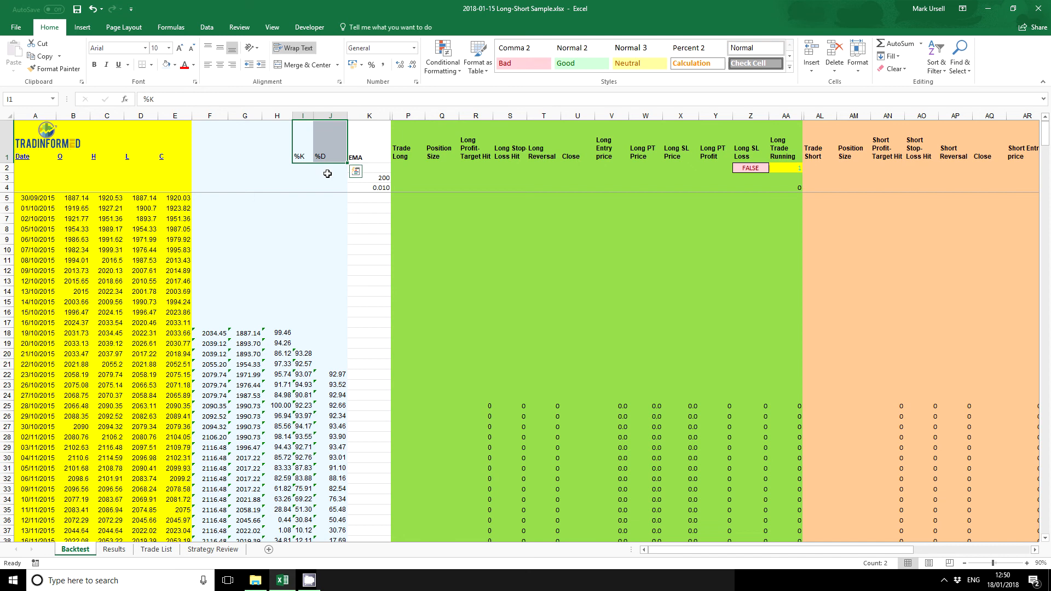
{"action": "left_click", "coordinate": [369, 395]}
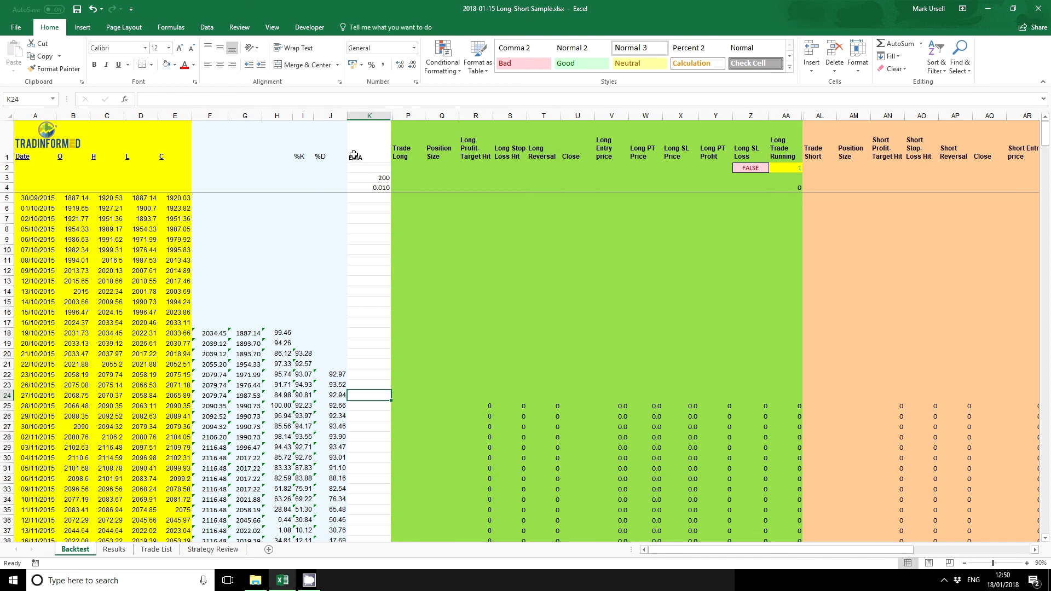
{"action": "scroll", "coordinate": [393, 335], "scroll_direction": "down", "scroll_amount": 5}
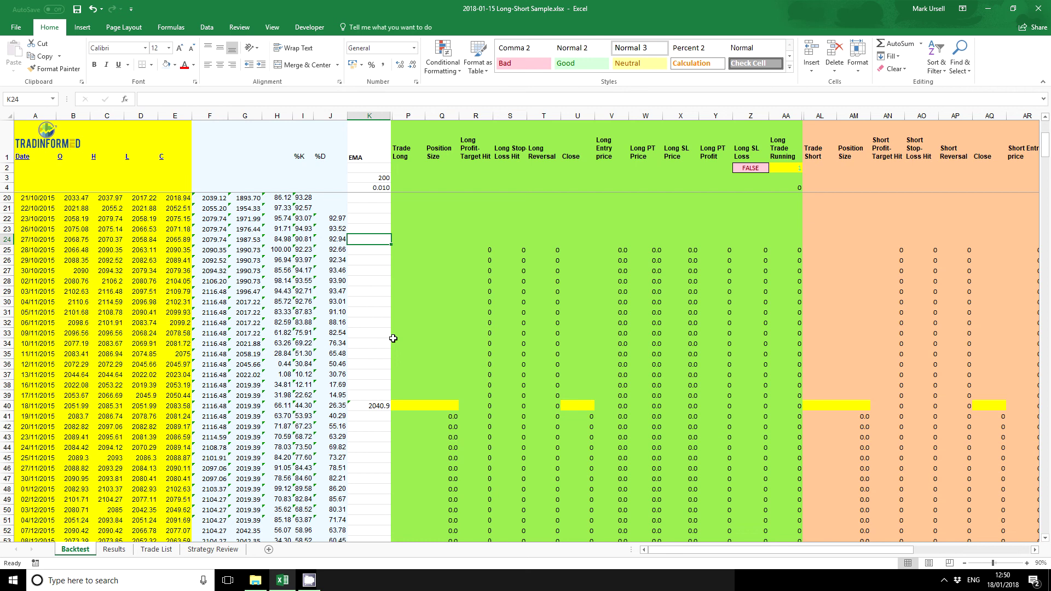
Step: Enter the EMA formula =((E41-K40)*$K$4)+K40 in K41
{"action": "left_click", "coordinate": [375, 407]}
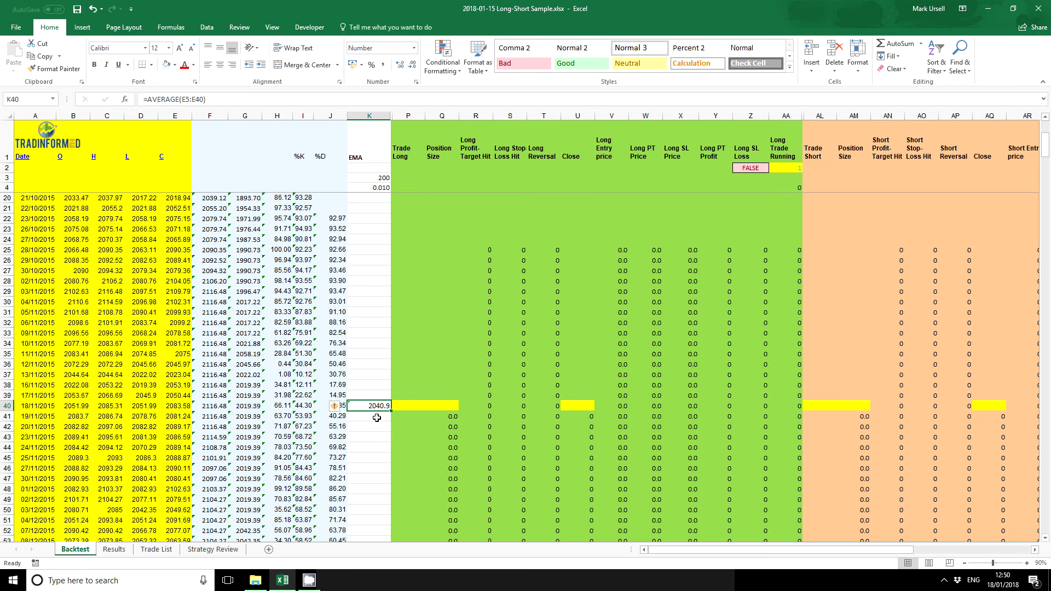
{"action": "left_click", "coordinate": [377, 417]}
{"action": "type", "text": "="}
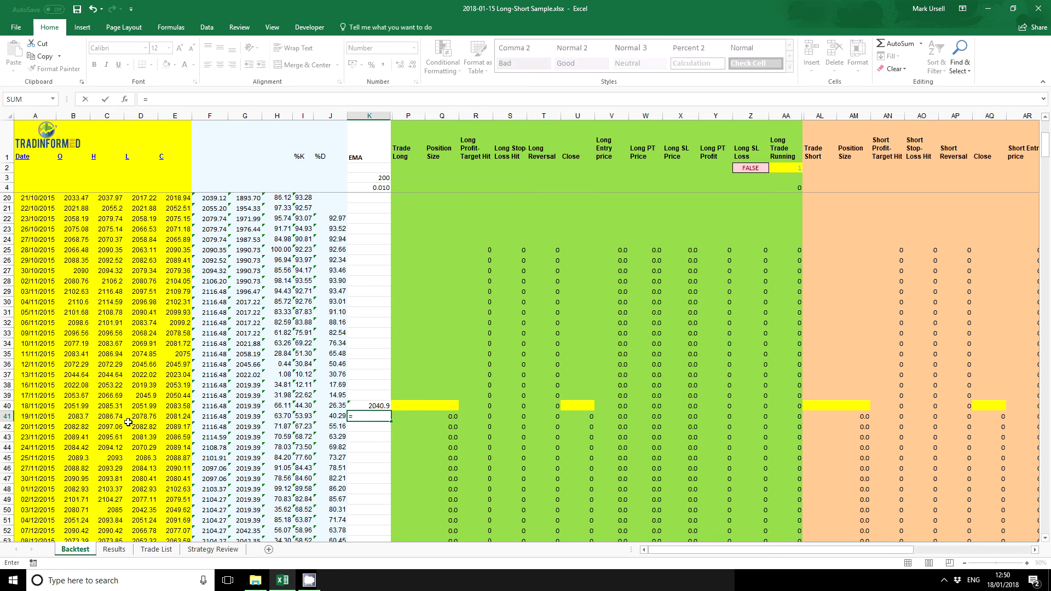
{"action": "left_click", "coordinate": [175, 416]}
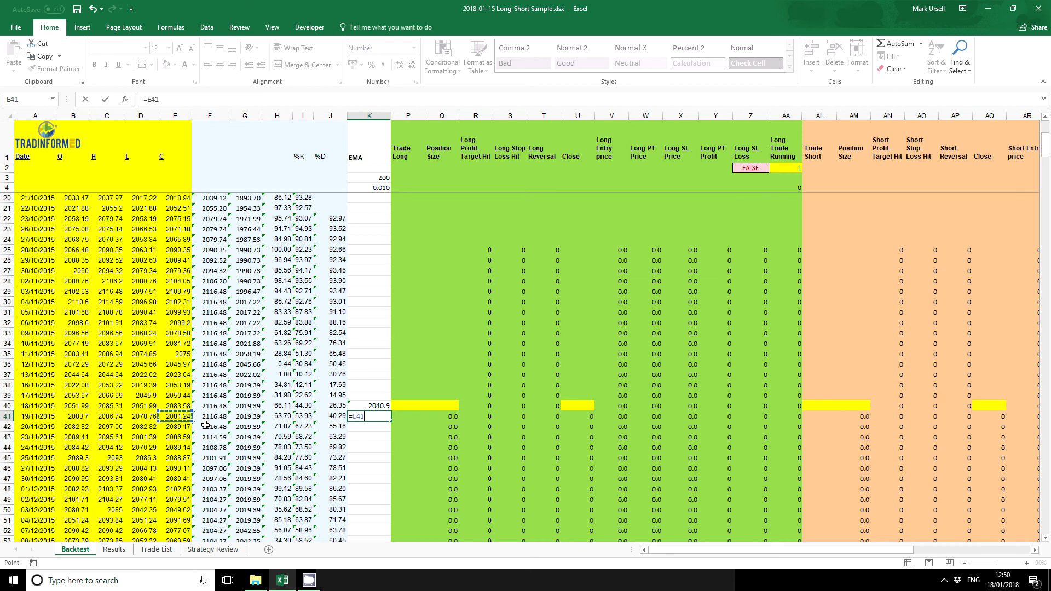
{"action": "type", "text": "-"}
{"action": "left_click", "coordinate": [373, 406]}
{"action": "type", "text": ")"}
{"action": "left_click", "coordinate": [355, 417]}
{"action": "type", "text": "("}
{"action": "type", "text": "*"}
{"action": "left_click", "coordinate": [378, 188]}
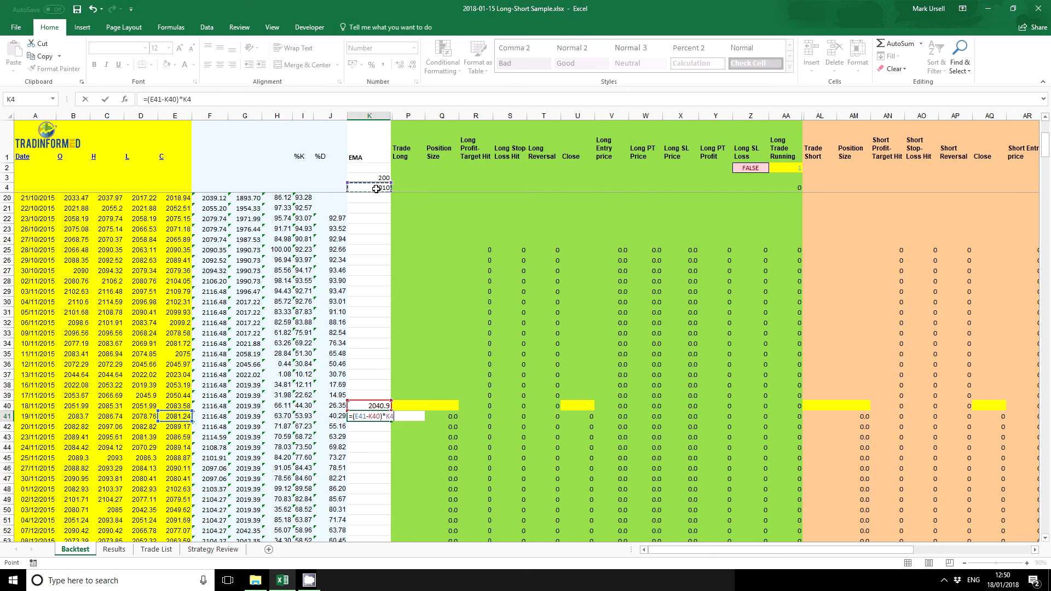
{"action": "key", "text": "F4"}
{"action": "type", "text": ")"}
{"action": "left_click", "coordinate": [150, 98]}
{"action": "type", "text": "("}
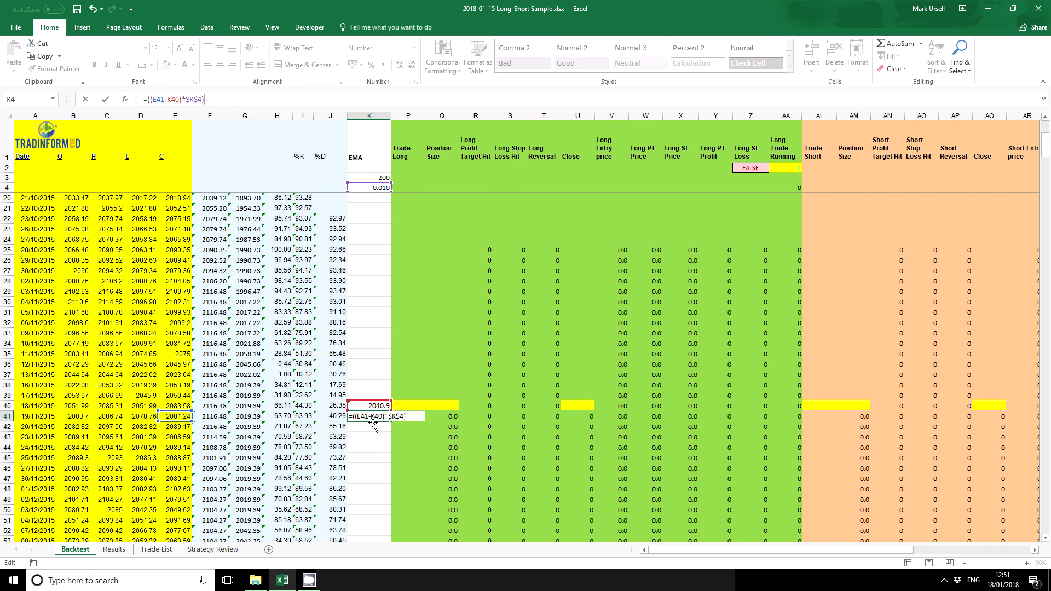
{"action": "type", "text": "+"}
{"action": "left_click", "coordinate": [370, 406]}
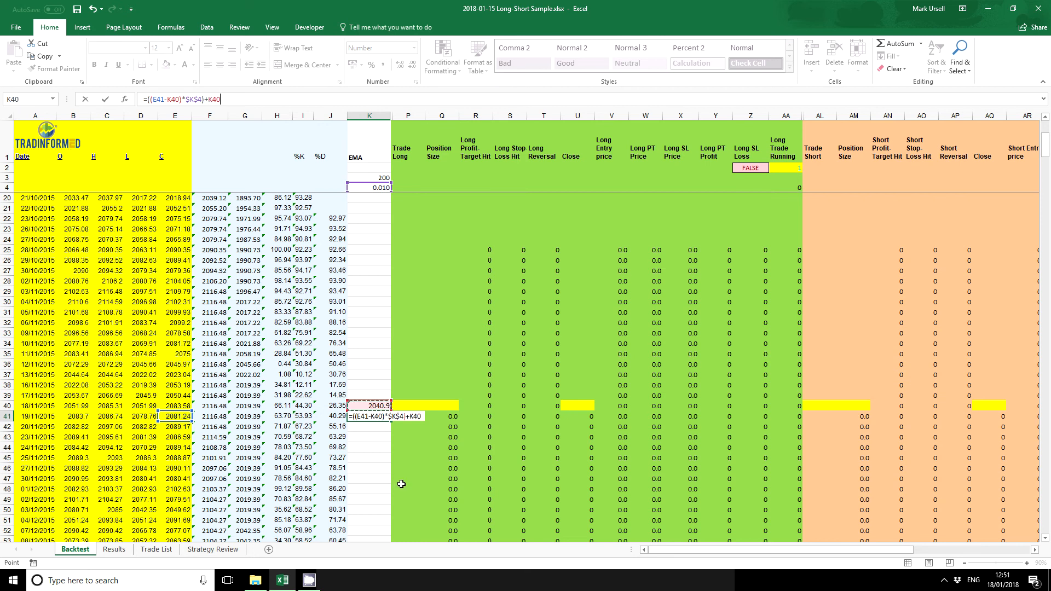
{"action": "key", "text": "Return"}
Step: Fill the EMA formula down column K and check the 0.010 smoothing factor in K4
{"action": "left_click", "coordinate": [374, 416]}
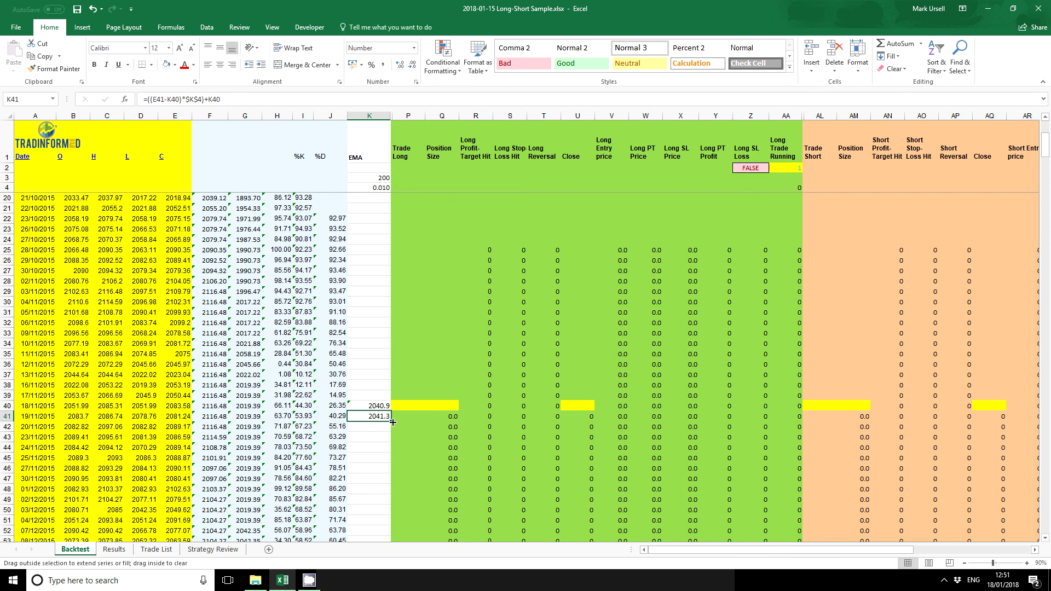
{"action": "double_click", "coordinate": [393, 422]}
{"action": "left_click", "coordinate": [371, 188]}
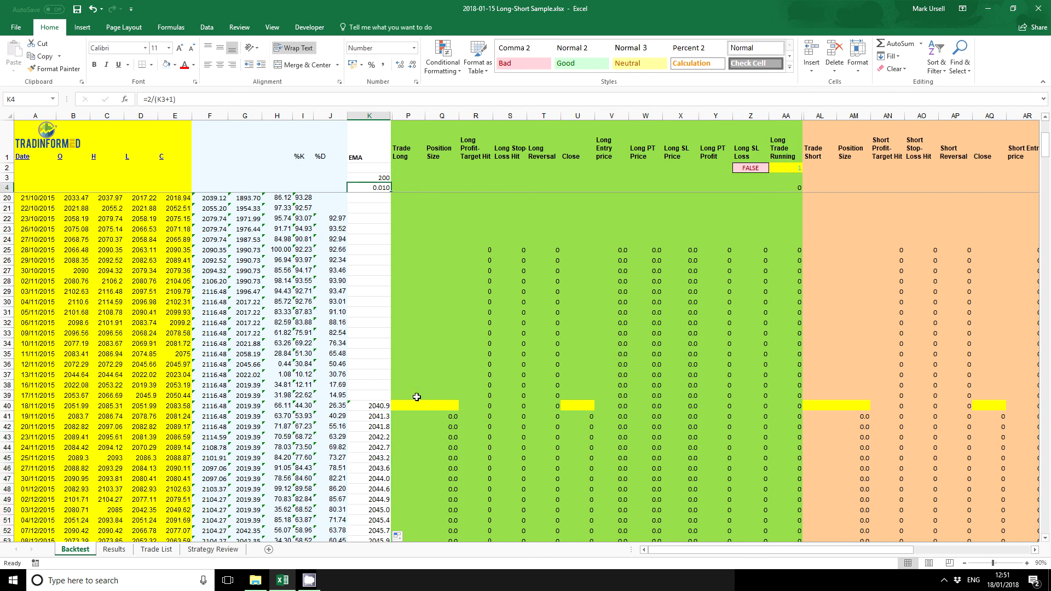
{"action": "scroll", "coordinate": [395, 316], "scroll_direction": "up", "scroll_amount": 3}
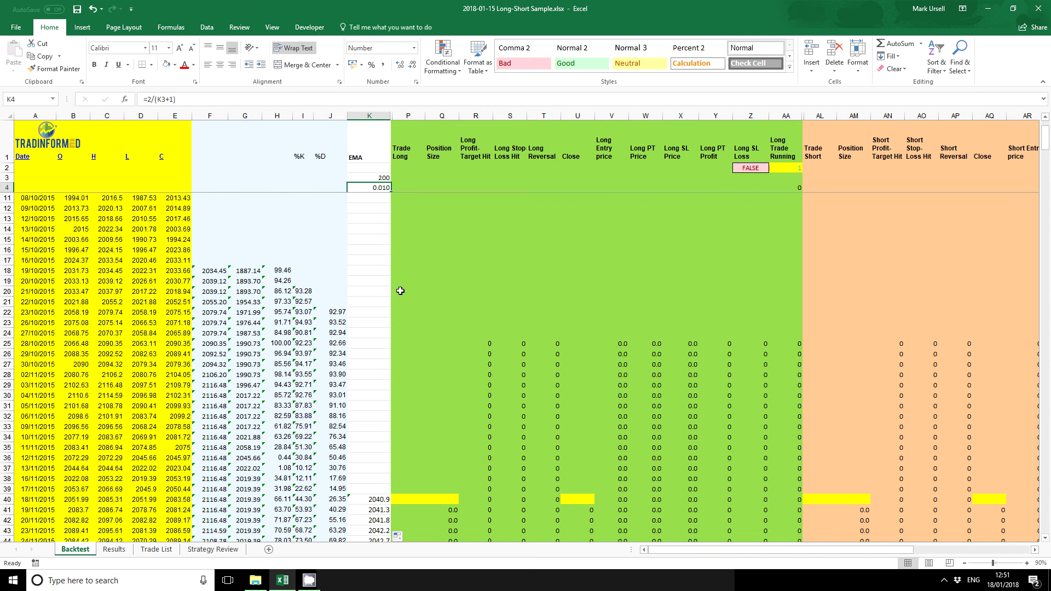
{"action": "scroll", "coordinate": [359, 467], "scroll_direction": "down", "scroll_amount": 3}
{"action": "scroll", "coordinate": [359, 467], "scroll_direction": "down", "scroll_amount": 3}
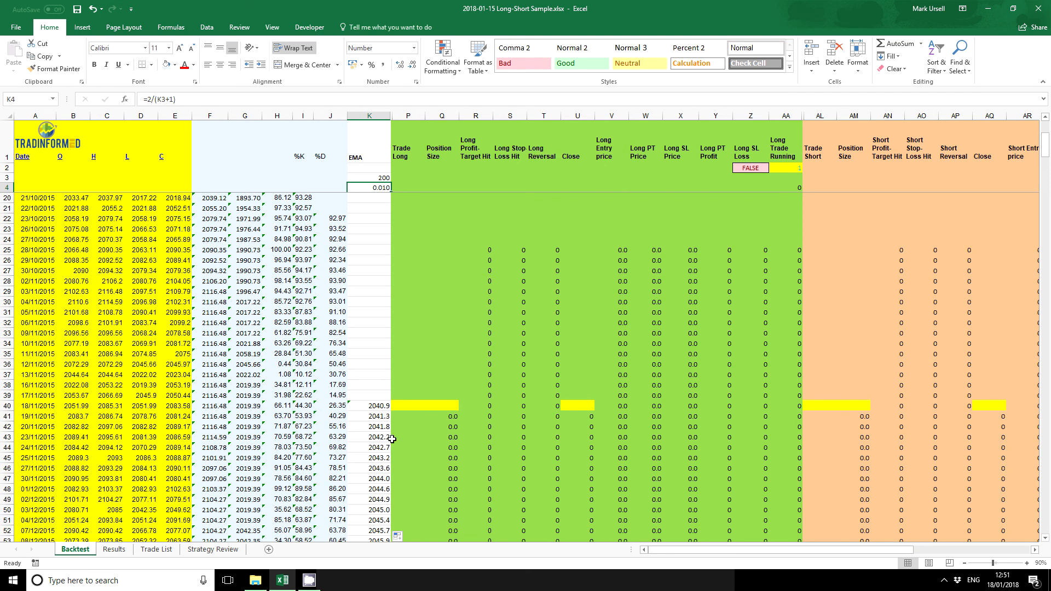
Step: Inspect the Trade Long formula in P41 and begin editing it into an IF(AND(...)) test
{"action": "left_click", "coordinate": [403, 417]}
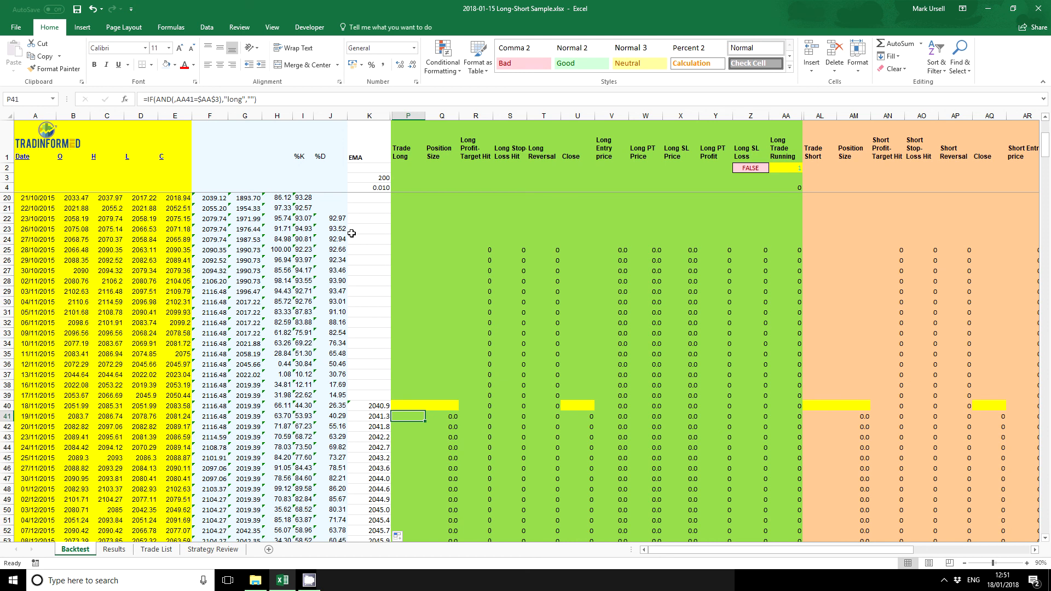
{"action": "left_click_drag", "start_coordinate": [303, 140], "coordinate": [328, 141]}
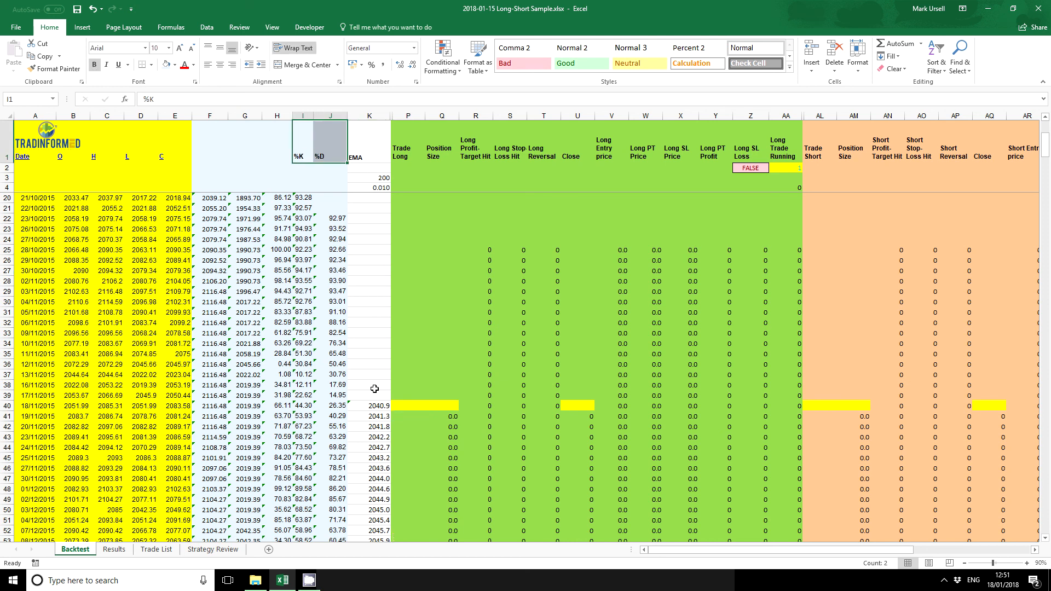
{"action": "left_click", "coordinate": [402, 417]}
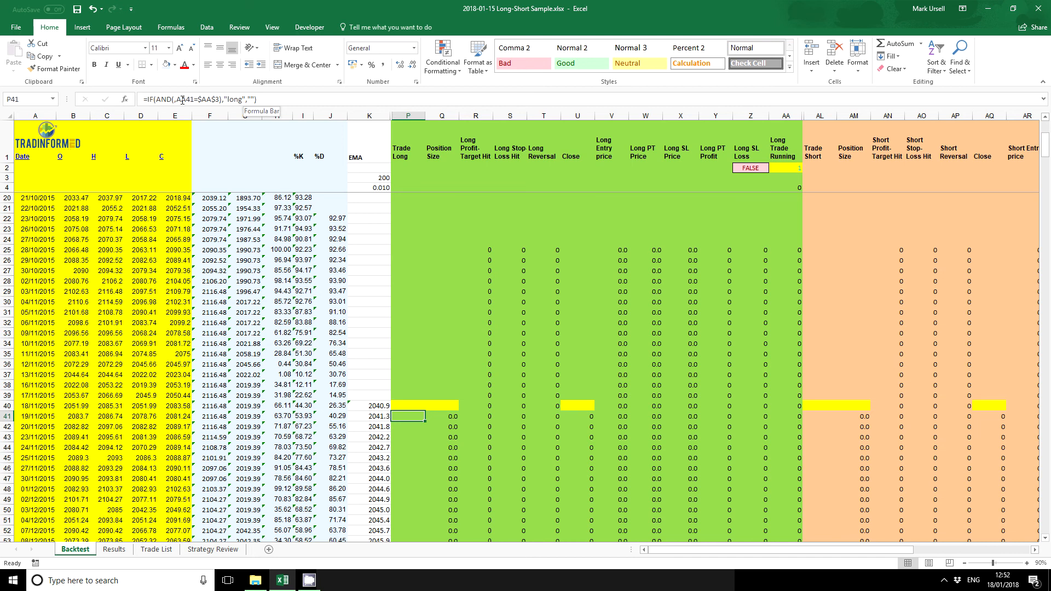
{"action": "left_click", "coordinate": [214, 99]}
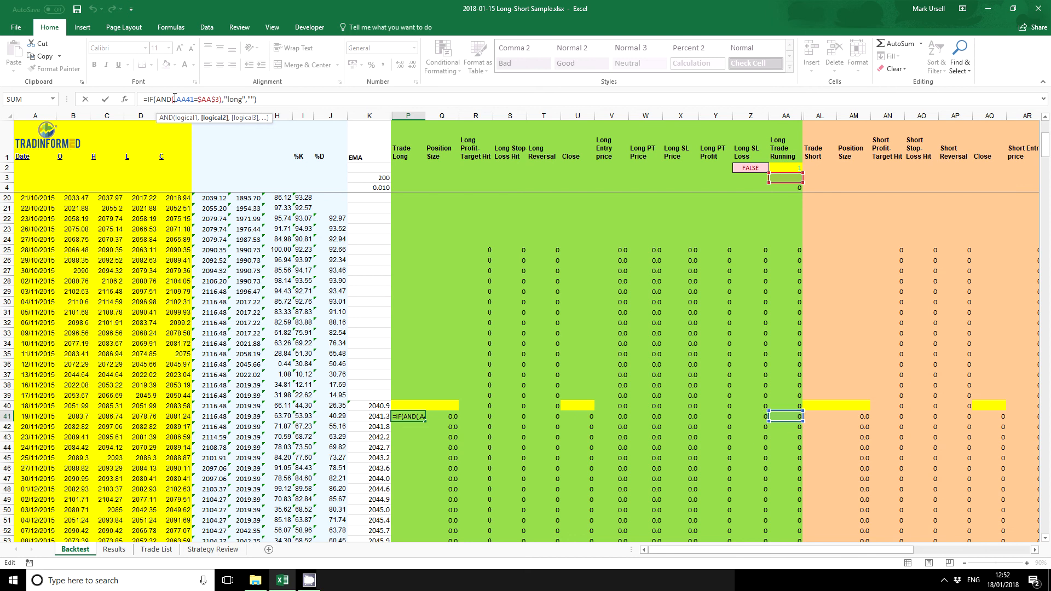
{"action": "type", "text": ","}
Step: Complete P41 as =IF(AND(E41>K41,I41>J41,I40<J40,AA41=$AA$3),"long","")
{"action": "left_click", "coordinate": [179, 416]}
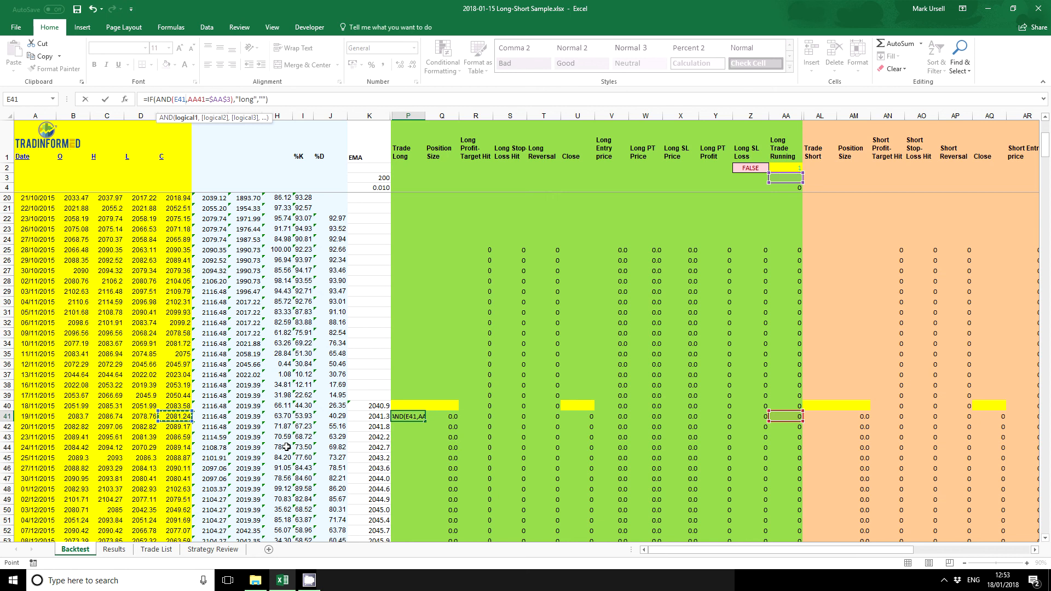
{"action": "type", "text": ">"}
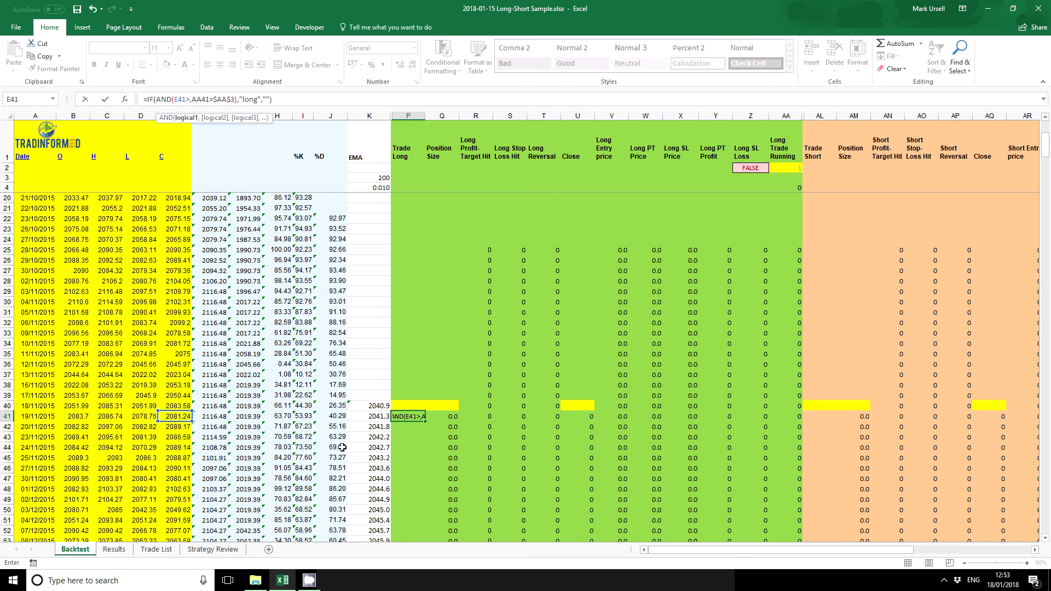
{"action": "left_click", "coordinate": [374, 416]}
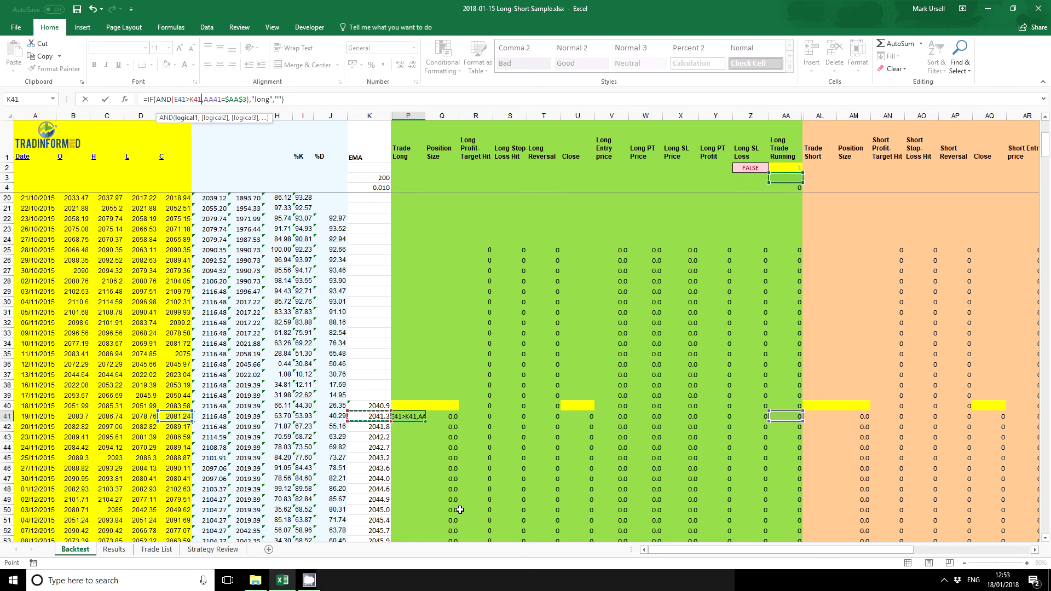
{"action": "type", "text": ","}
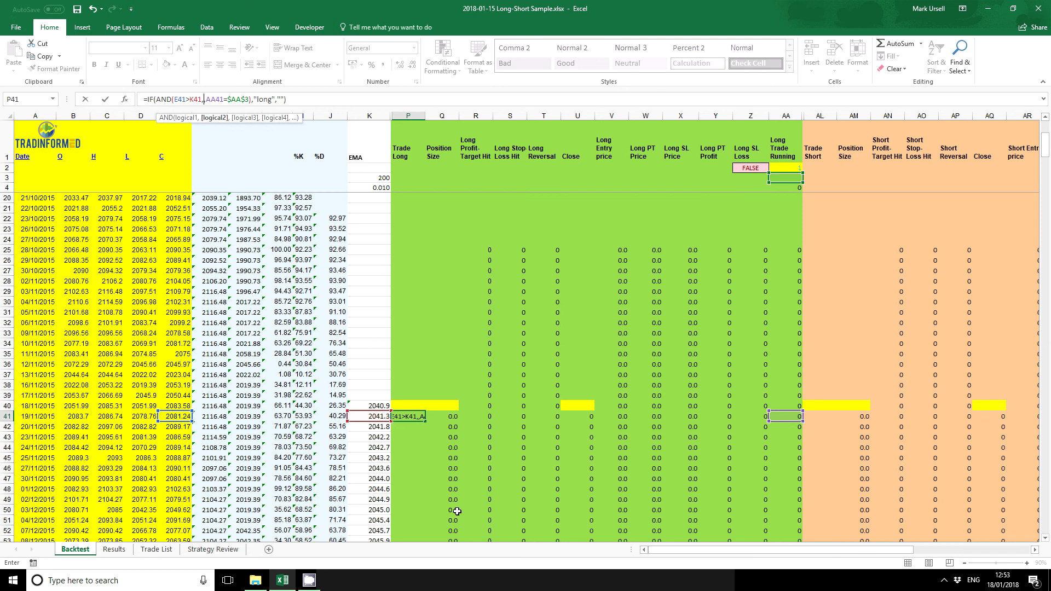
{"action": "left_click", "coordinate": [302, 416]}
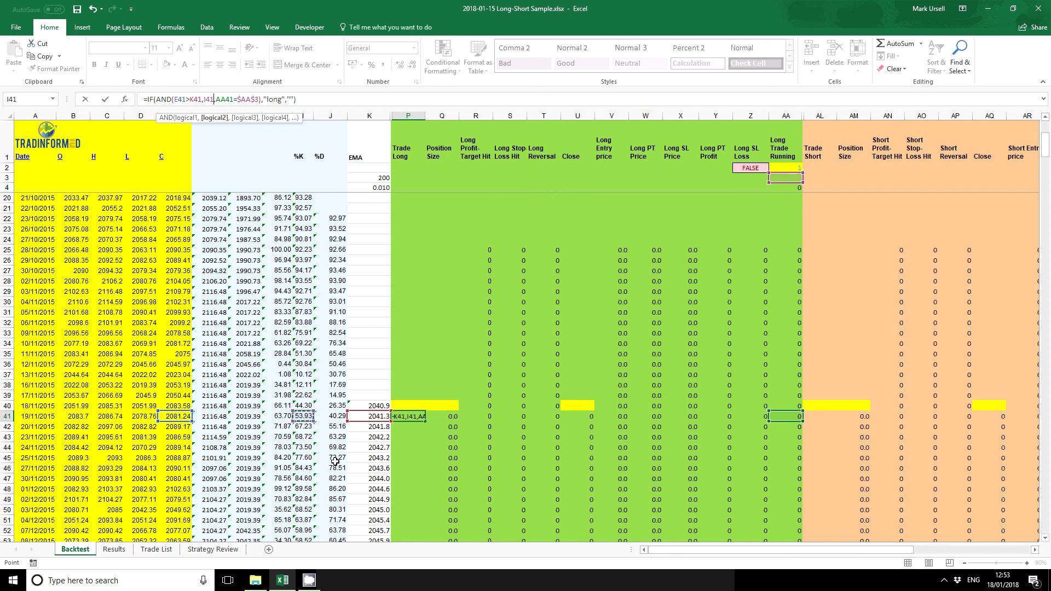
{"action": "type", "text": ">>"}
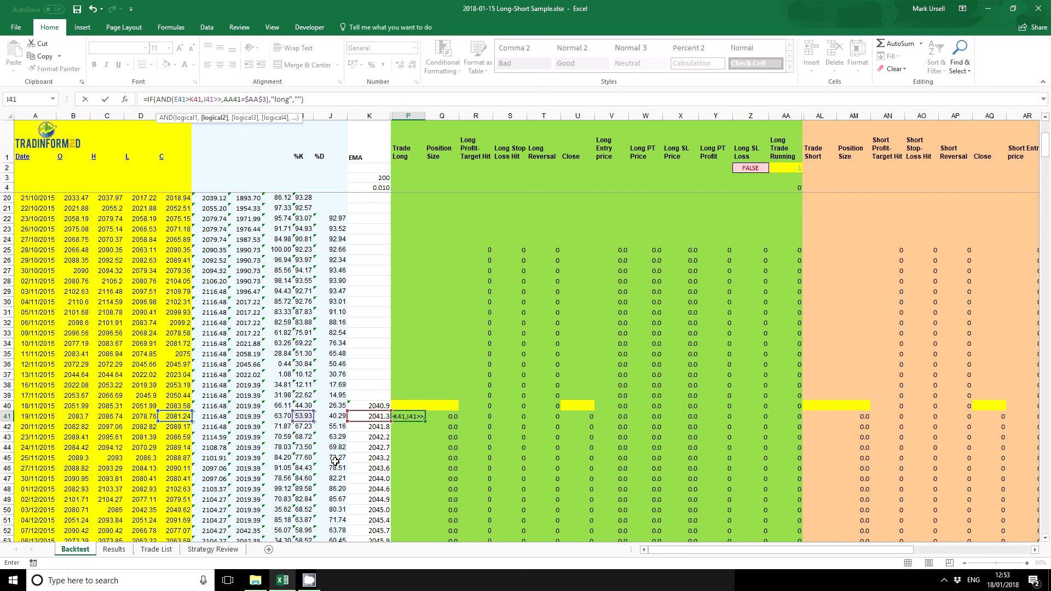
{"action": "key", "text": "BackSpace"}
{"action": "left_click", "coordinate": [330, 416]}
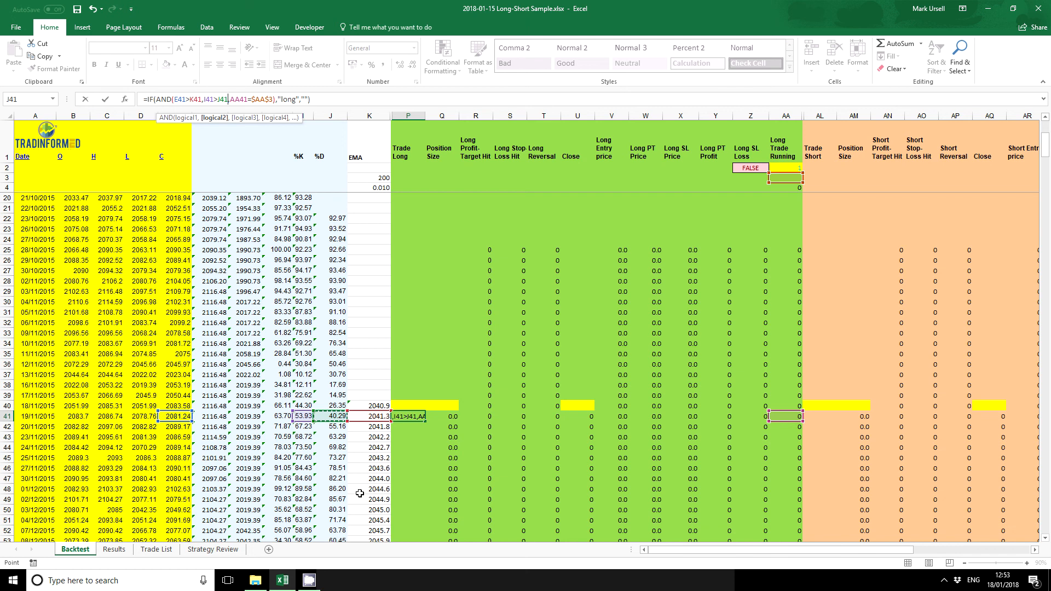
{"action": "type", "text": ","}
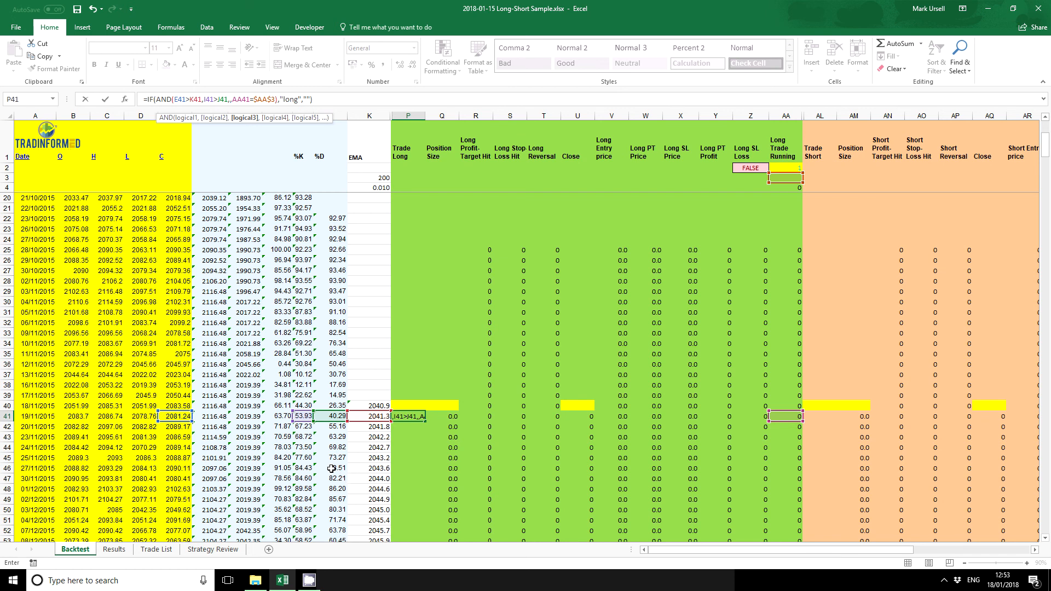
{"action": "left_click", "coordinate": [301, 405]}
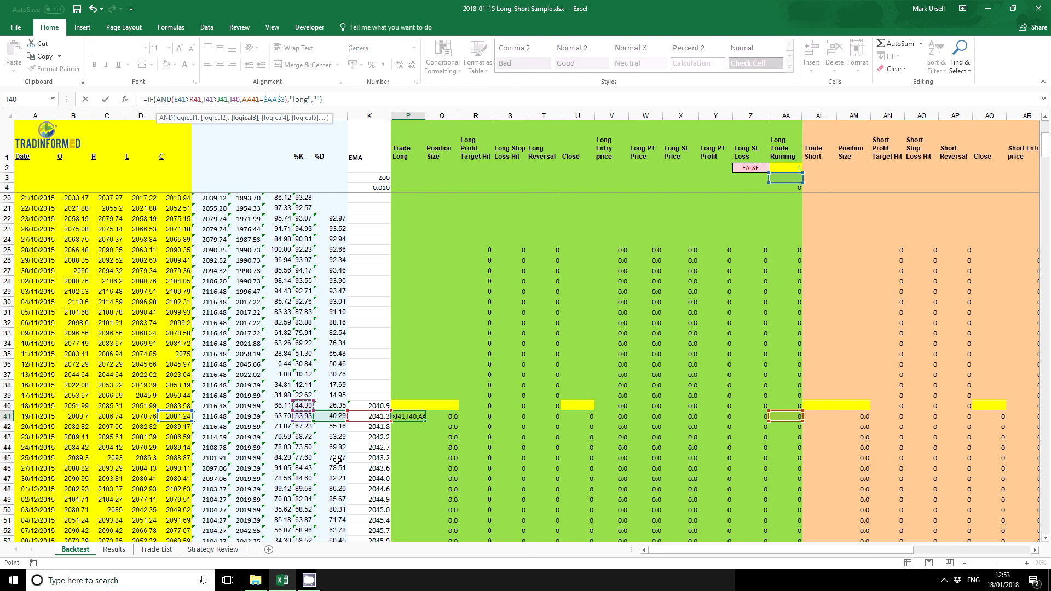
{"action": "type", "text": "<"}
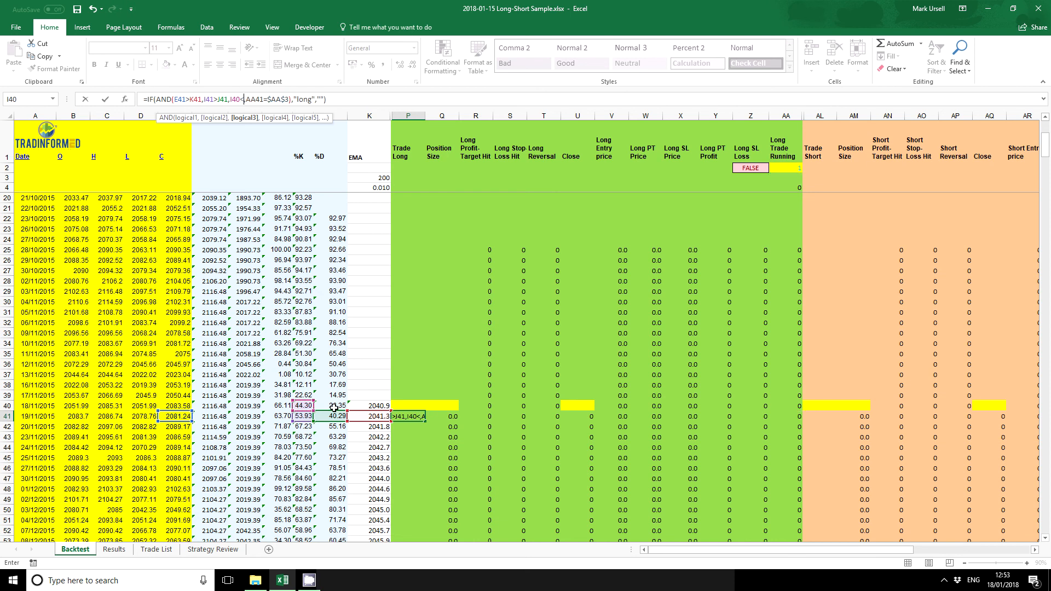
{"action": "left_click", "coordinate": [330, 406]}
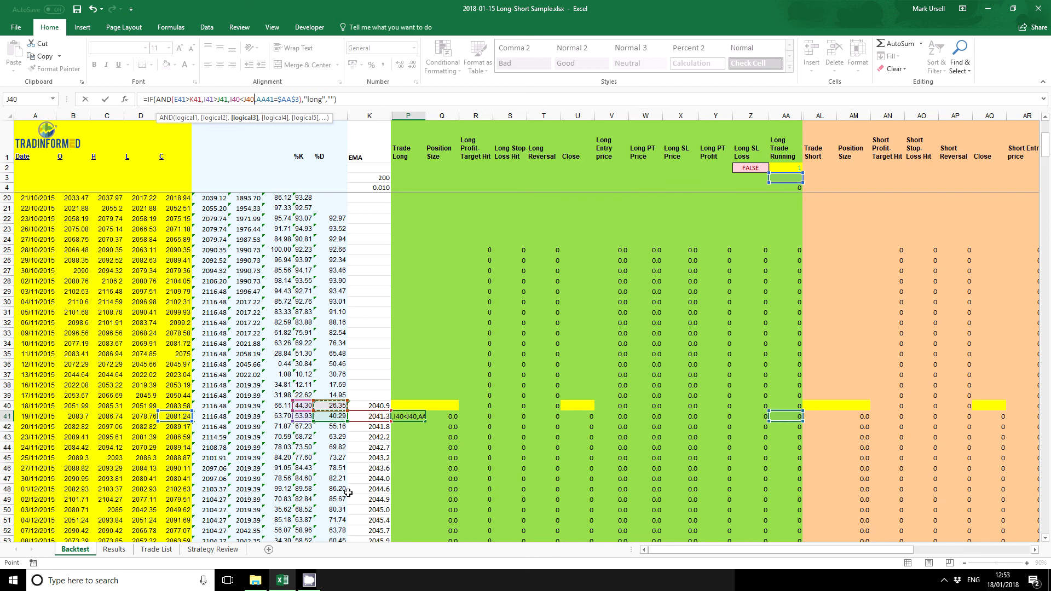
{"action": "key", "text": "Return"}
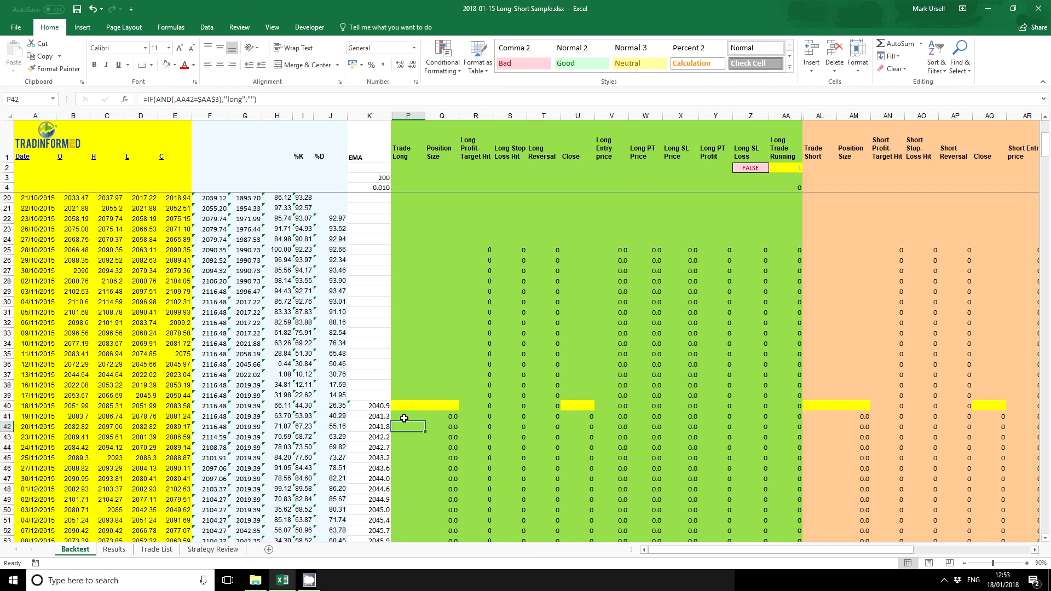
{"action": "left_click", "coordinate": [407, 418]}
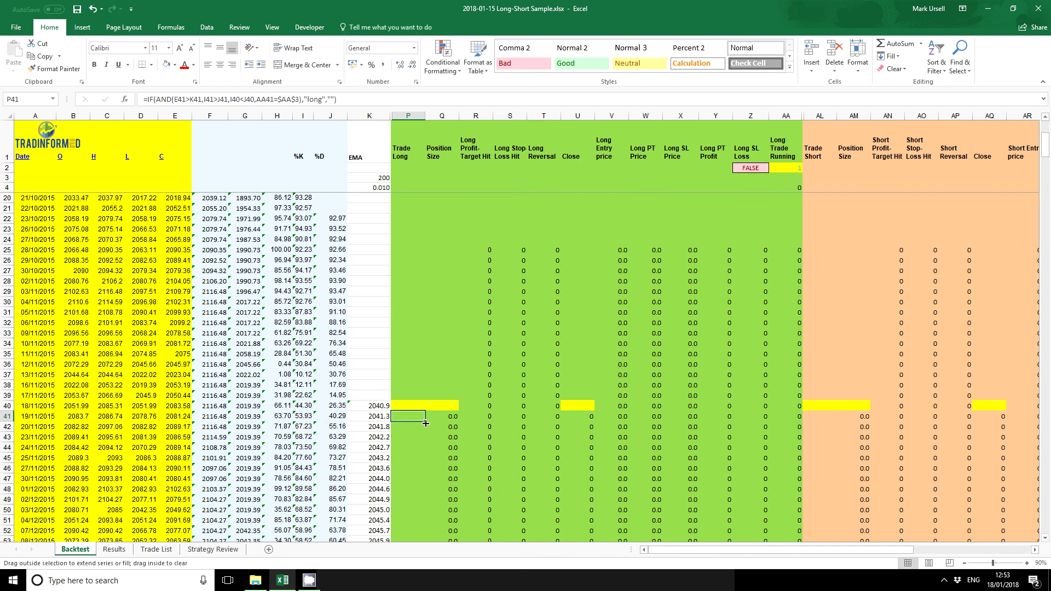
Step: Fill the long-entry formula down column P and view the Results sheet
{"action": "double_click", "coordinate": [425, 422]}
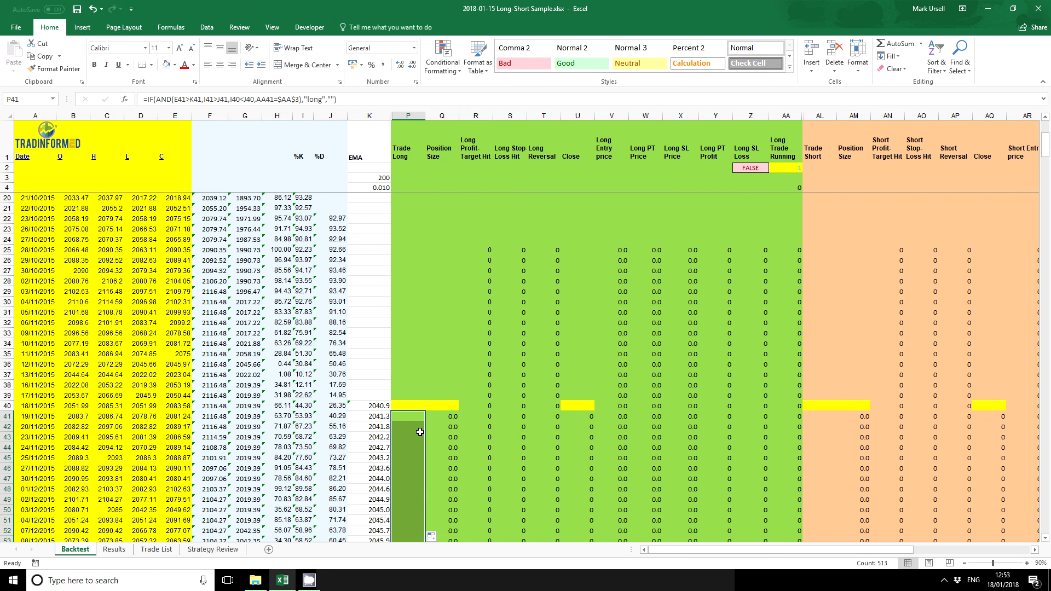
{"action": "left_click", "coordinate": [114, 549]}
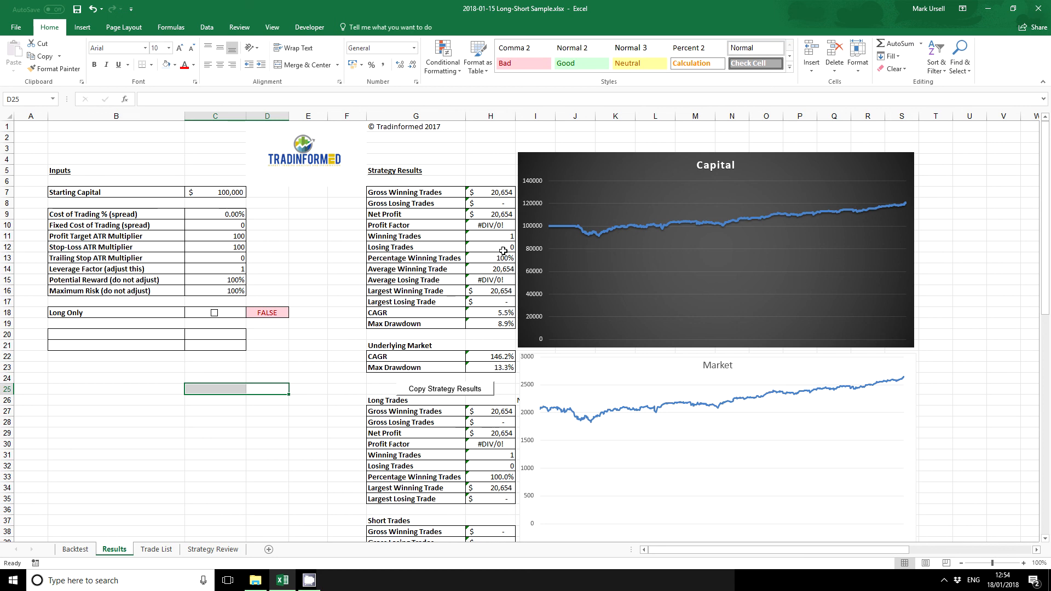
Step: Review the long Close formula in U41 on Backtest, then go to Results
{"action": "left_click", "coordinate": [74, 550]}
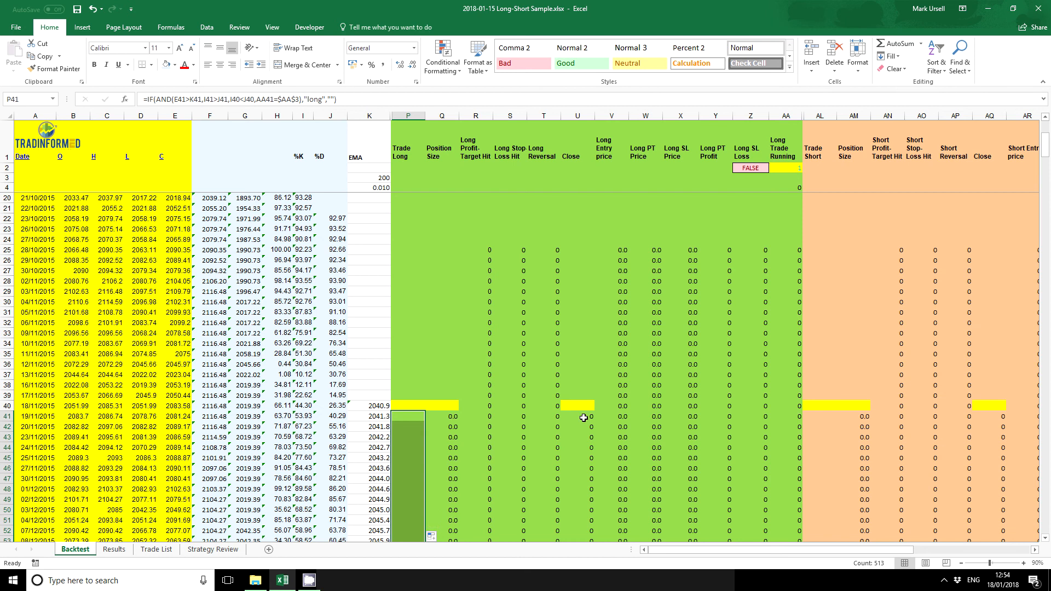
{"action": "left_click", "coordinate": [584, 418]}
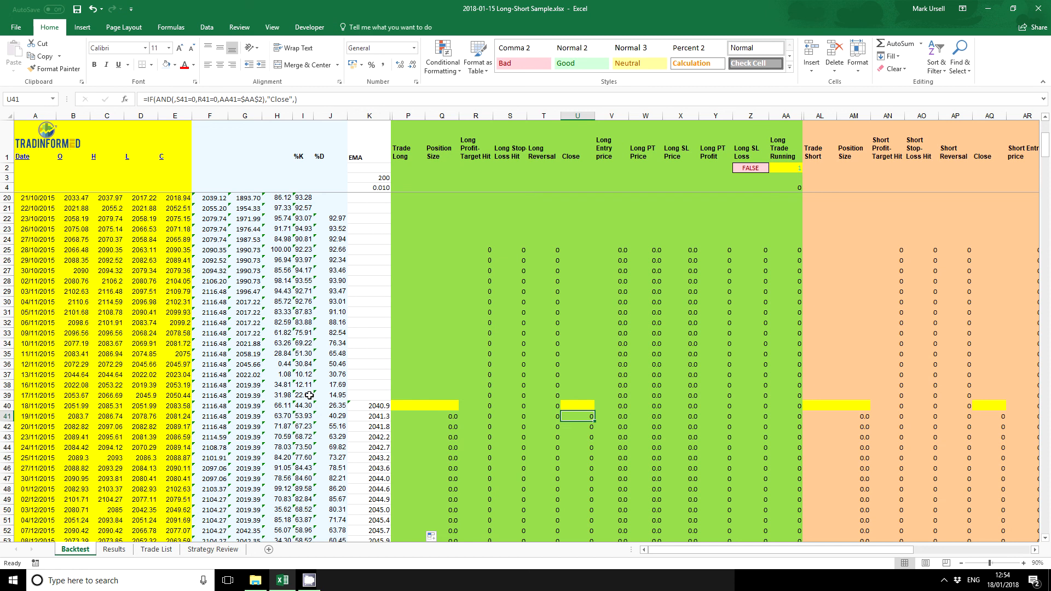
{"action": "left_click", "coordinate": [114, 549]}
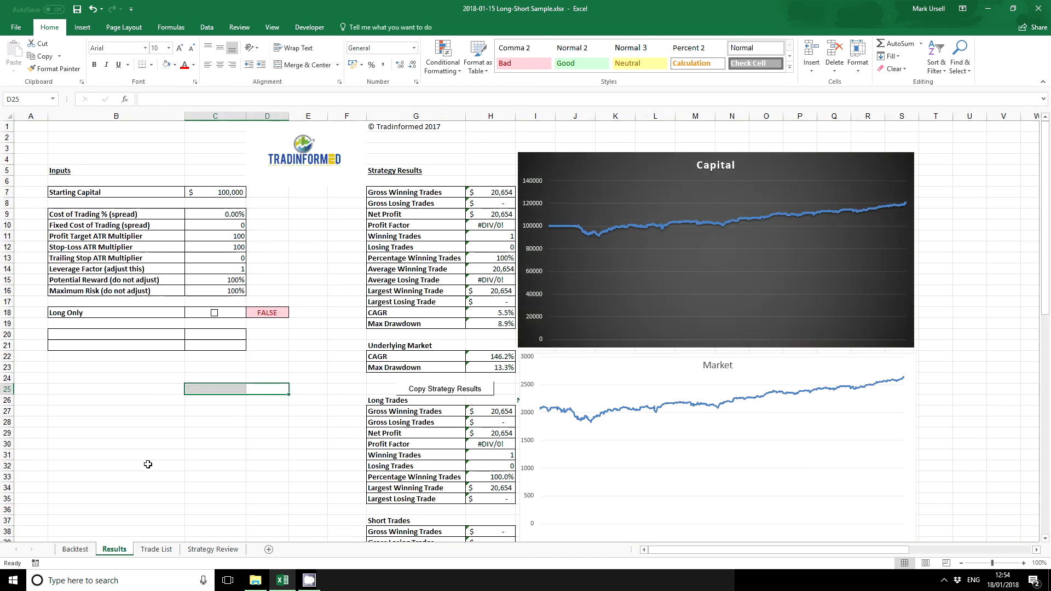
Step: Add an Overbought input of 80 in Results C20 with its label in B20, then return to Backtest
{"action": "left_click", "coordinate": [215, 335]}
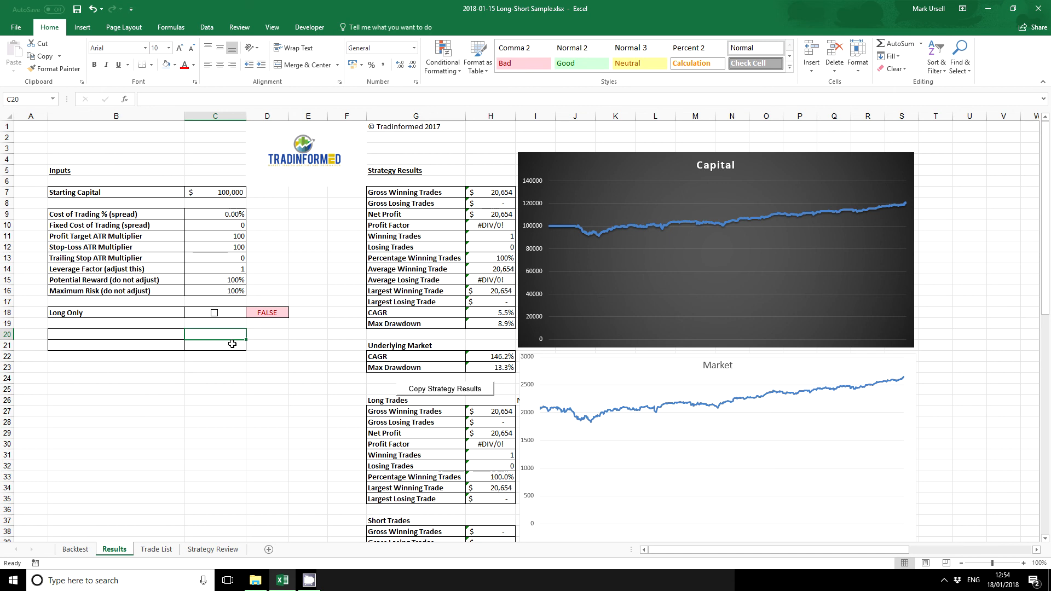
{"action": "type", "text": "80"}
{"action": "left_click", "coordinate": [93, 333]}
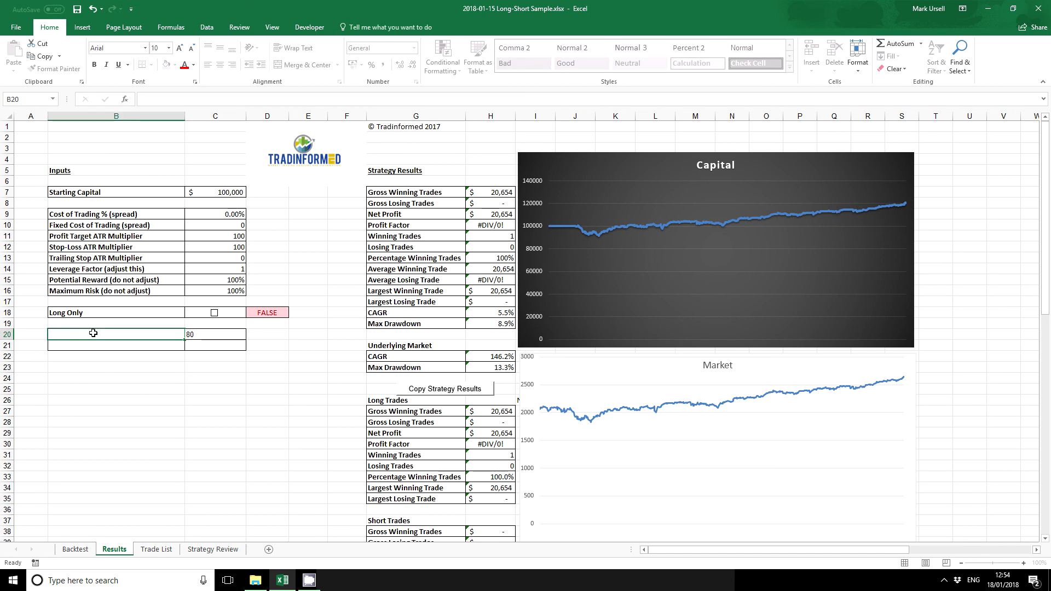
{"action": "type", "text": "Overbou"}
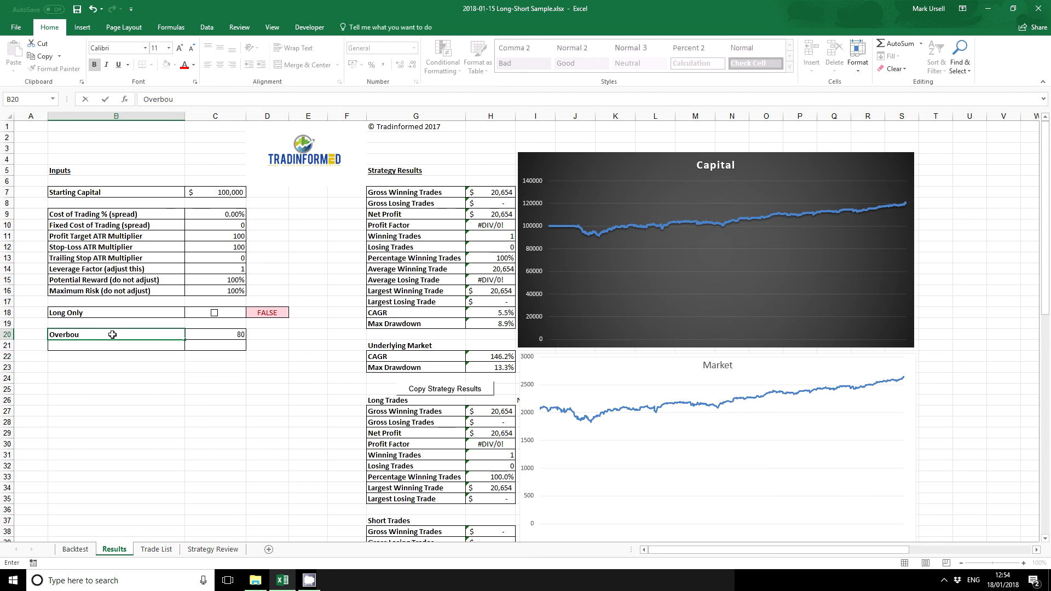
{"action": "type", "text": "ght"}
{"action": "key", "text": "Return"}
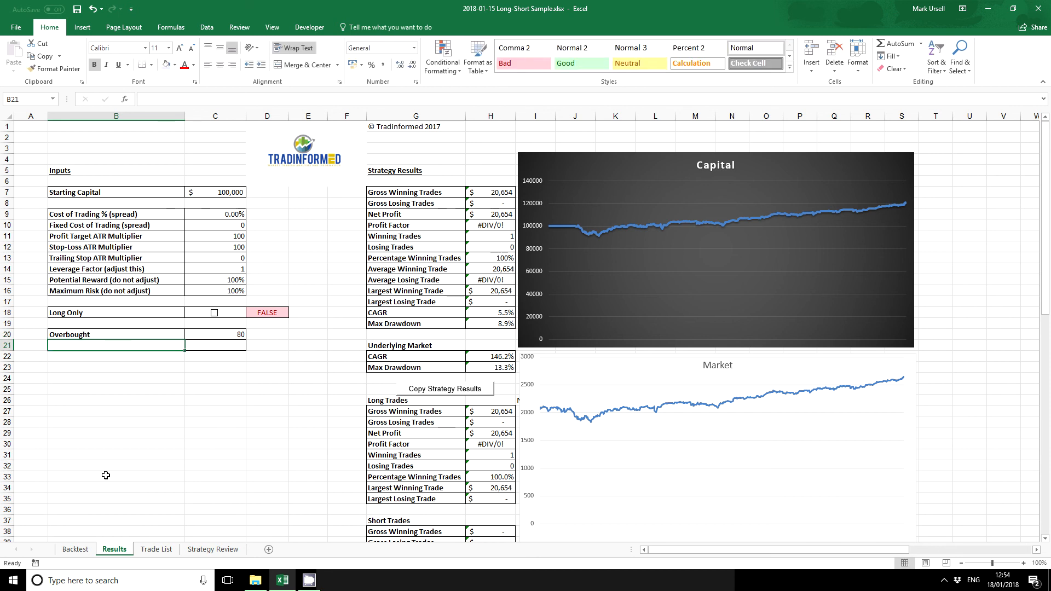
{"action": "left_click", "coordinate": [75, 548]}
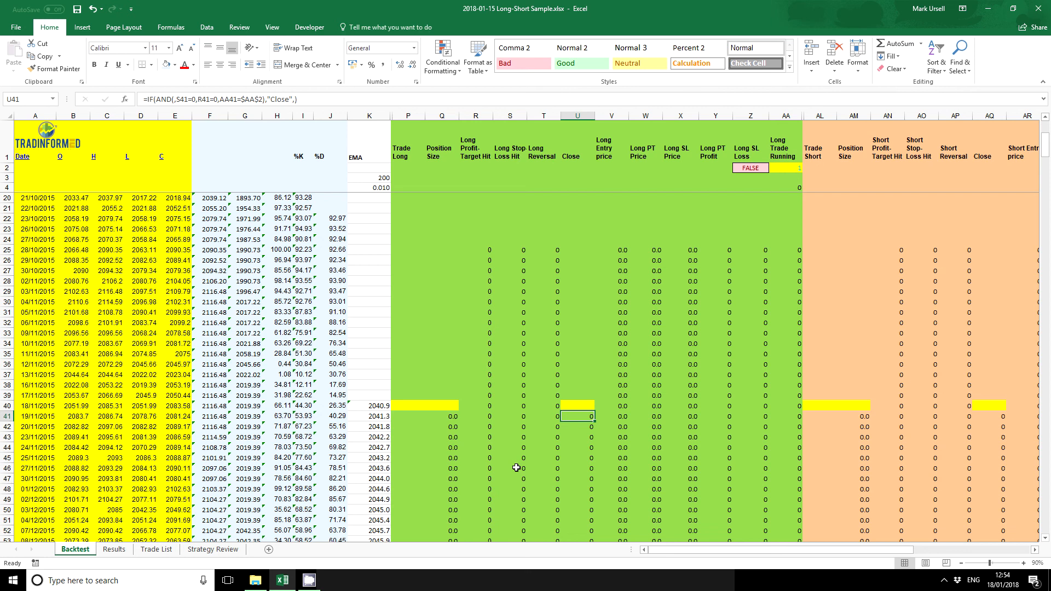
Step: Add I41>Results!$C$20 to the long Close AND test in U41 so %K above Overbought exits
{"action": "double_click", "coordinate": [579, 418]}
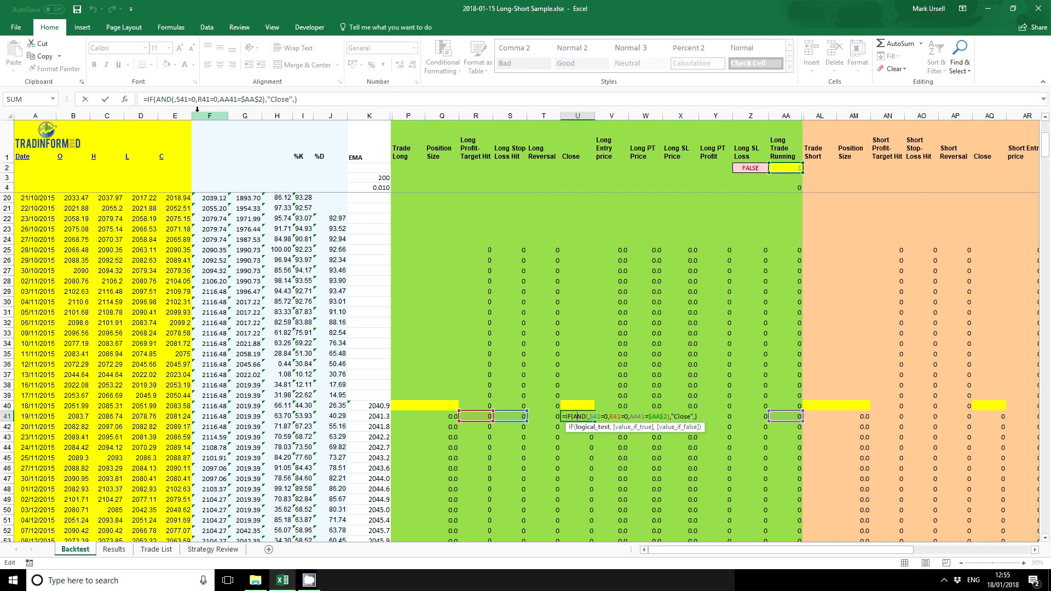
{"action": "left_click", "coordinate": [174, 99]}
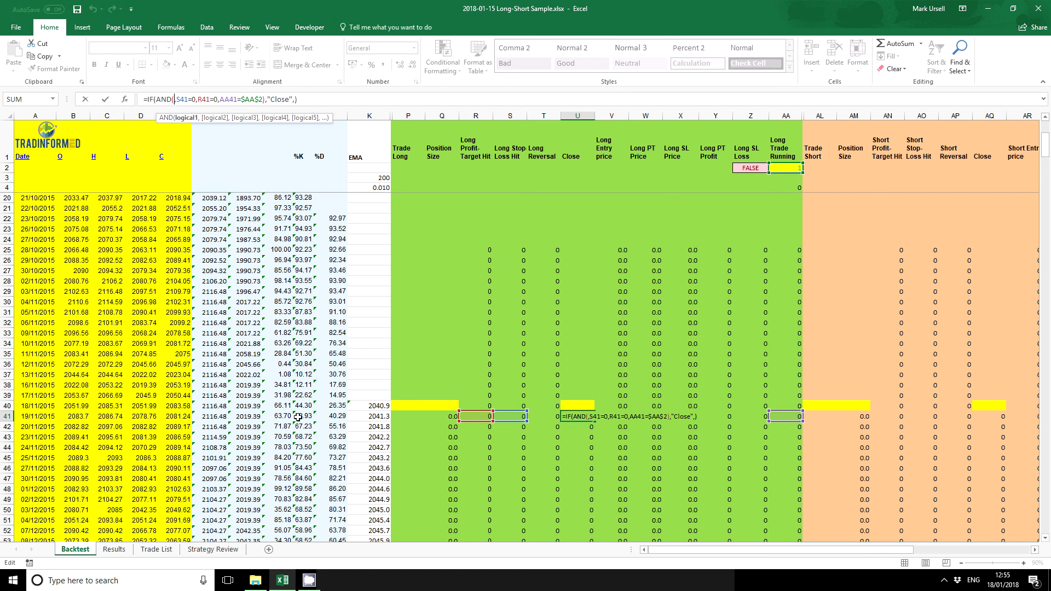
{"action": "left_click", "coordinate": [300, 416]}
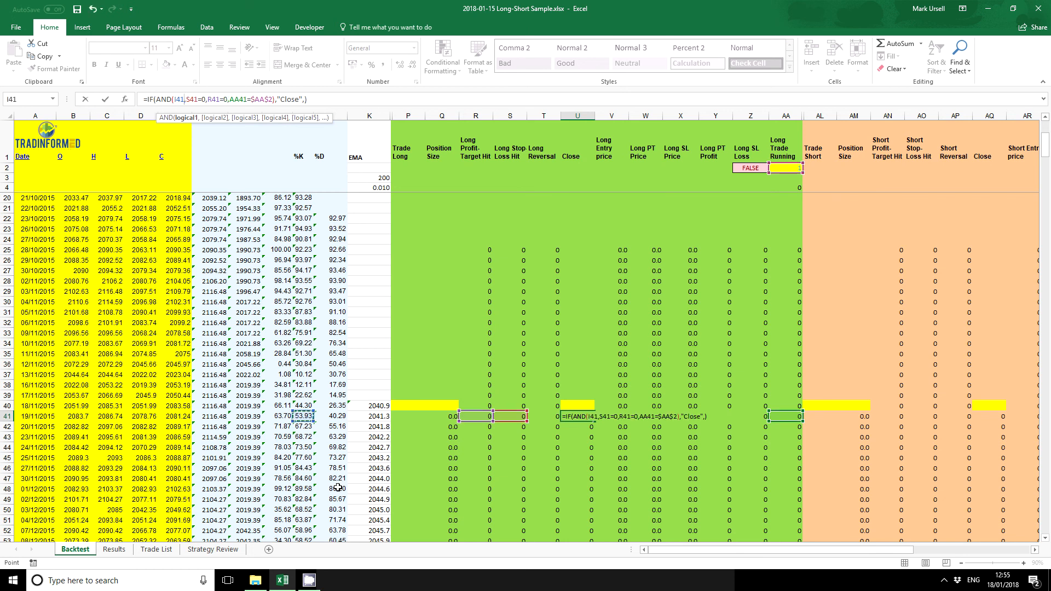
{"action": "type", "text": ","}
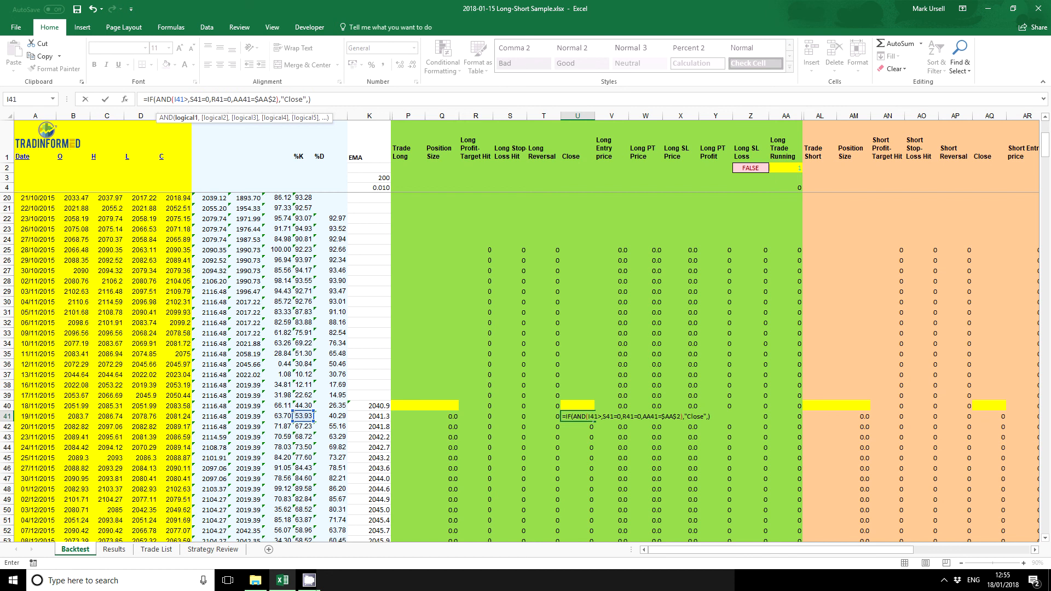
{"action": "left_click", "coordinate": [114, 548]}
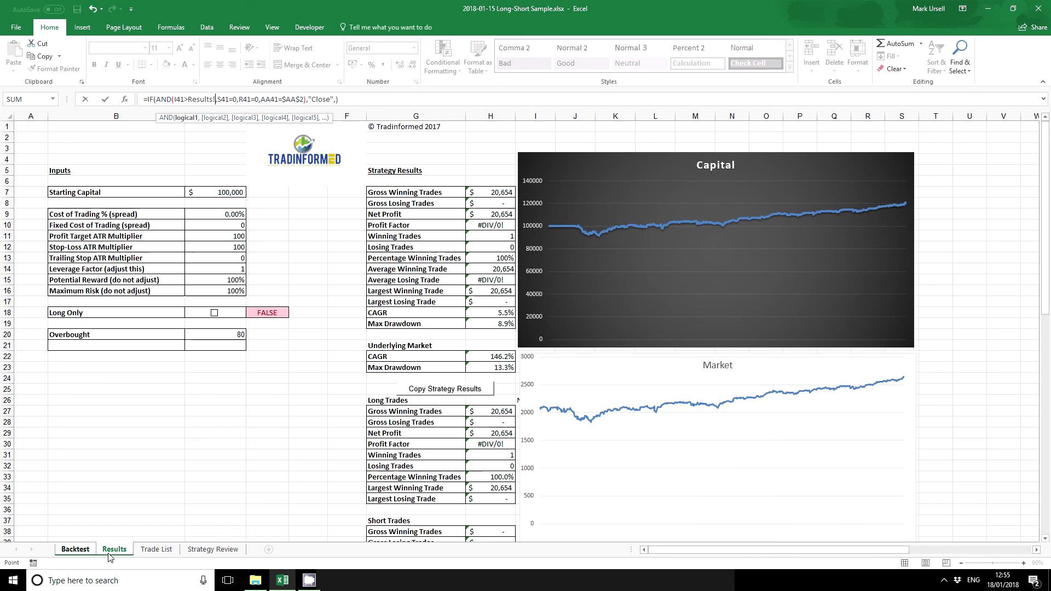
{"action": "left_click", "coordinate": [215, 335]}
{"action": "key", "text": "F4"}
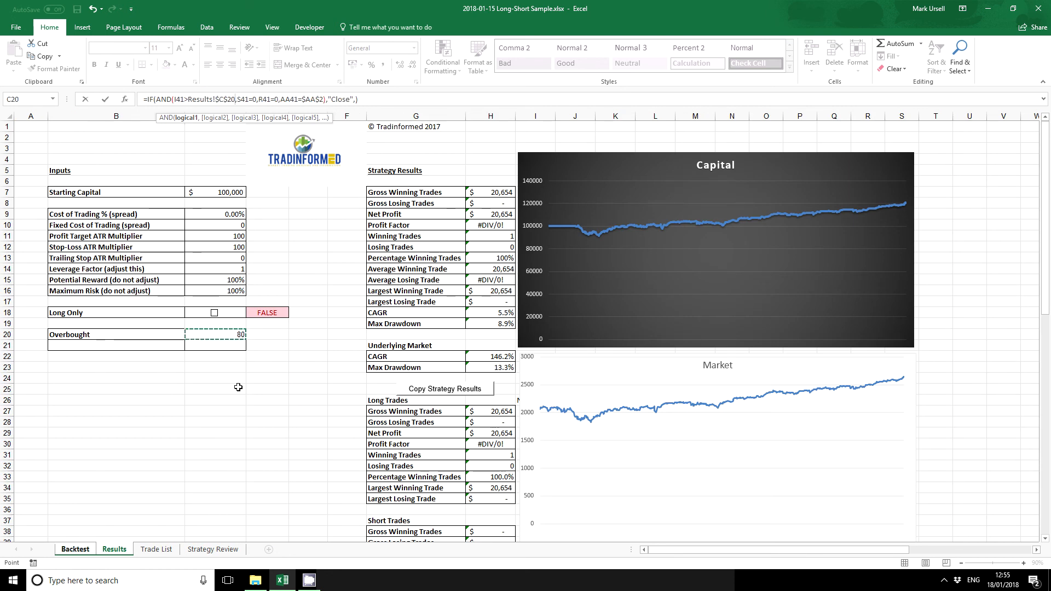
{"action": "key", "text": "Return"}
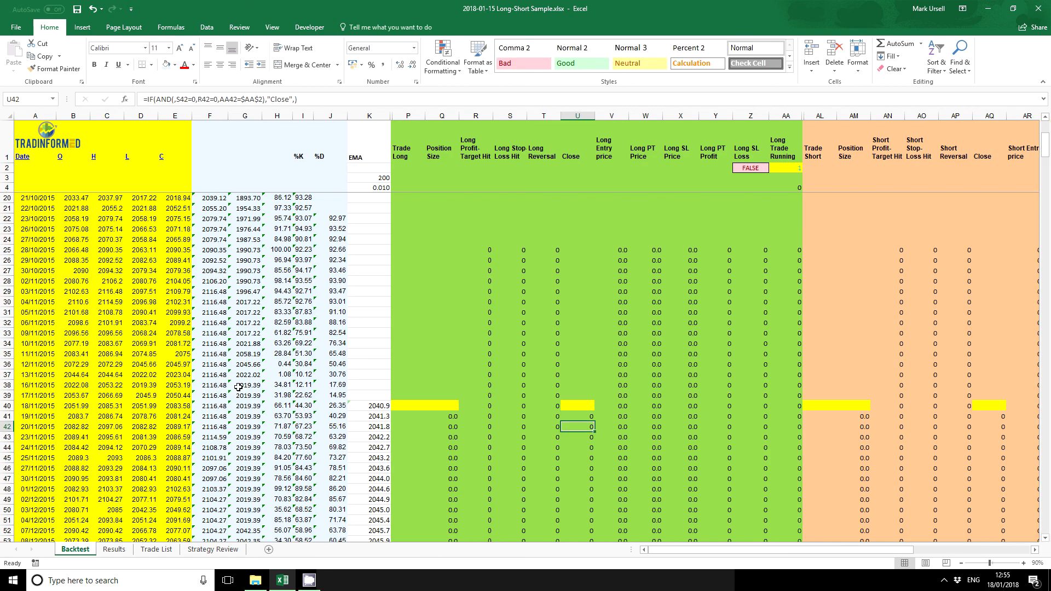
Step: Fill the long exit formula down column U and review Results: 38 trades netting $8,619
{"action": "left_click", "coordinate": [585, 415]}
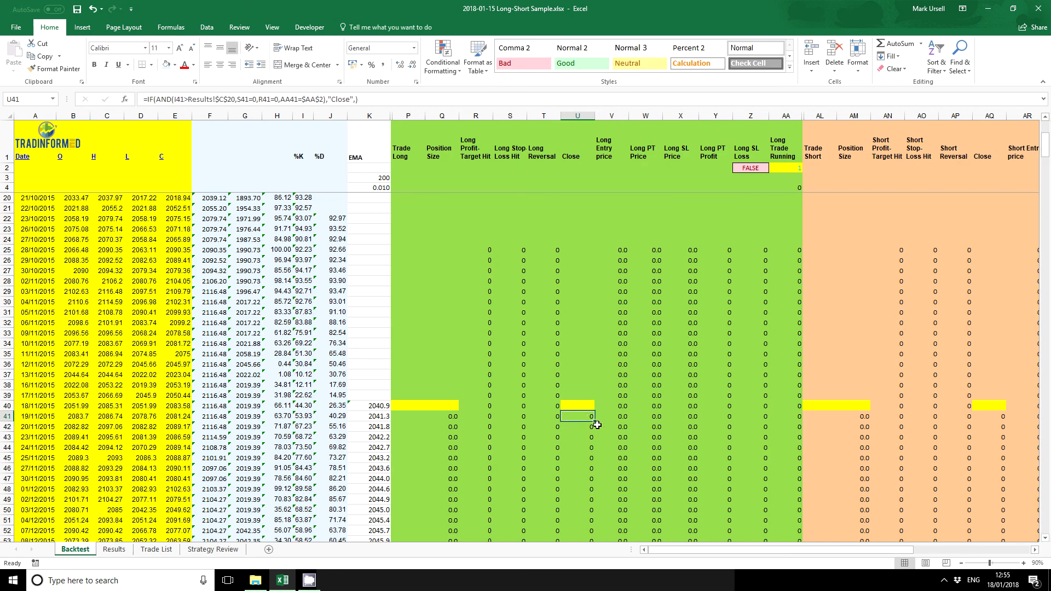
{"action": "double_click", "coordinate": [594, 425]}
{"action": "left_click", "coordinate": [114, 548]}
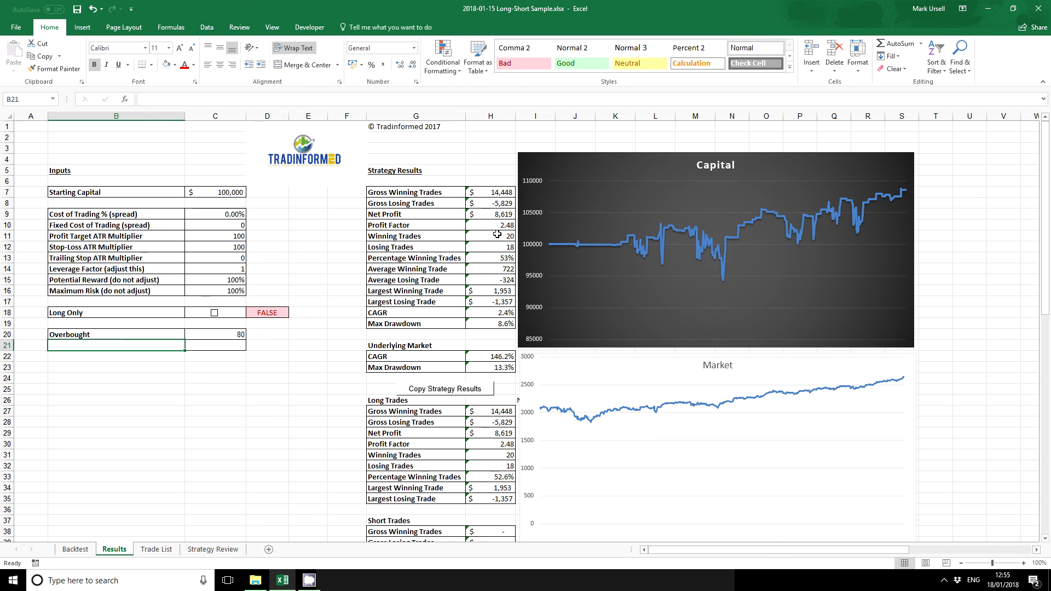
{"action": "left_click_drag", "start_coordinate": [496, 235], "coordinate": [497, 247]}
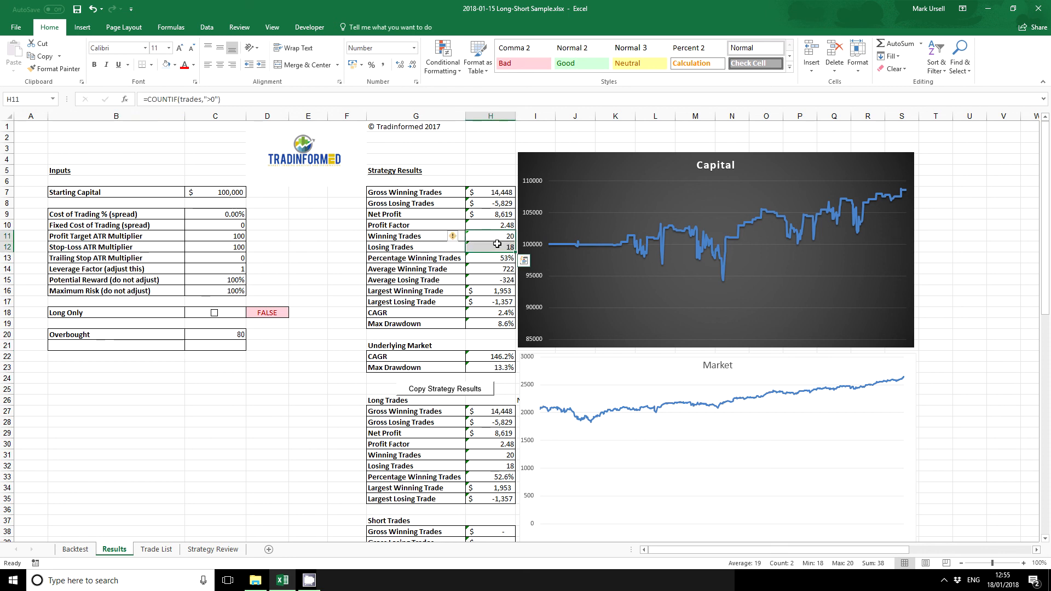
{"action": "left_click", "coordinate": [74, 549]}
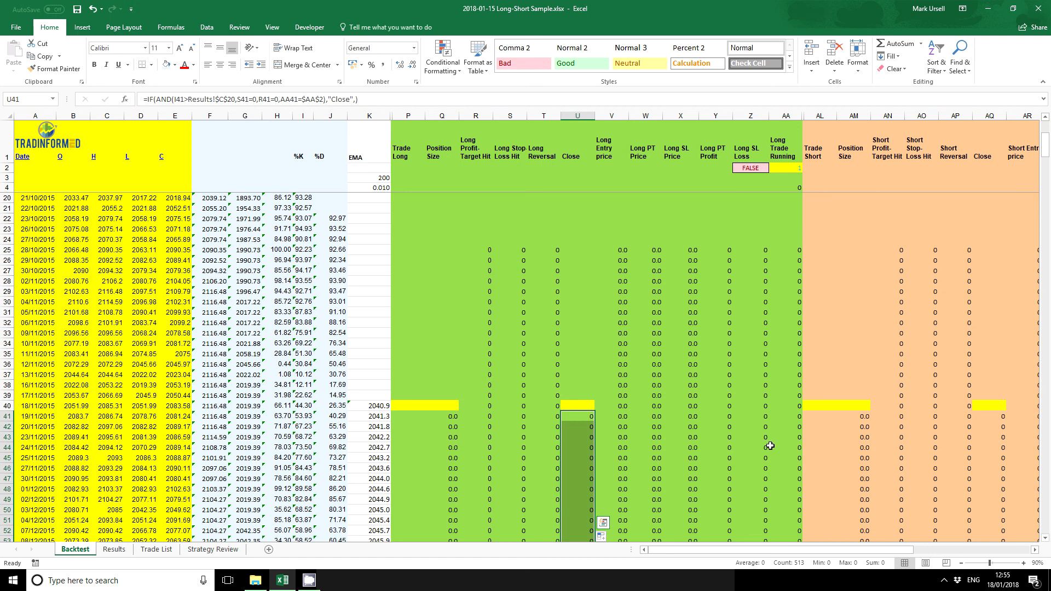
Step: Make AL41 signal "short" when E41<K41, I41<J41 and I40>J40 all hold
{"action": "left_click", "coordinate": [818, 416]}
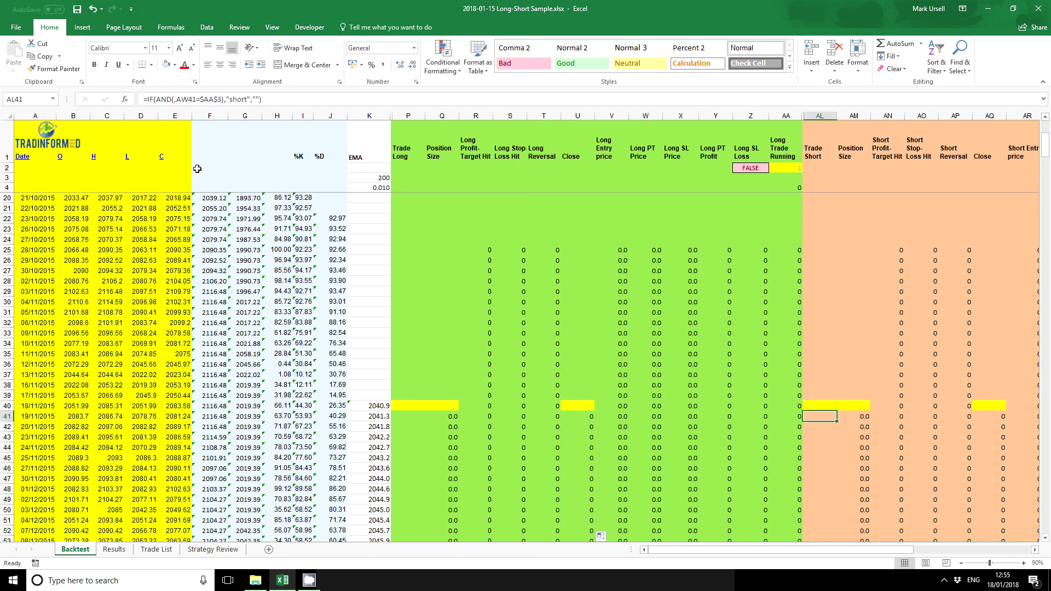
{"action": "left_click", "coordinate": [177, 101]}
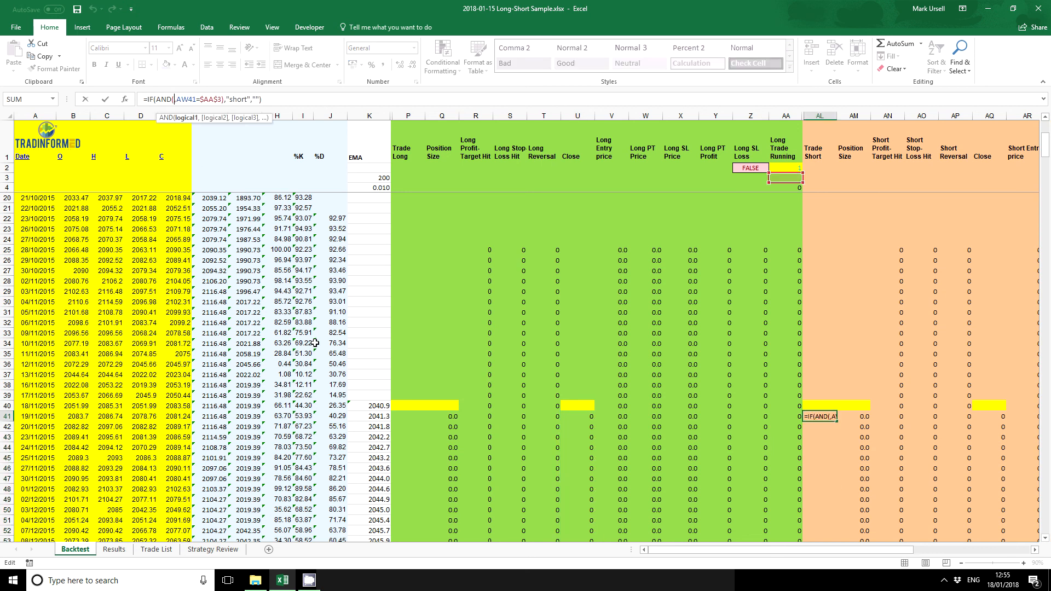
{"action": "left_click", "coordinate": [176, 416]}
{"action": "type", "text": "<"}
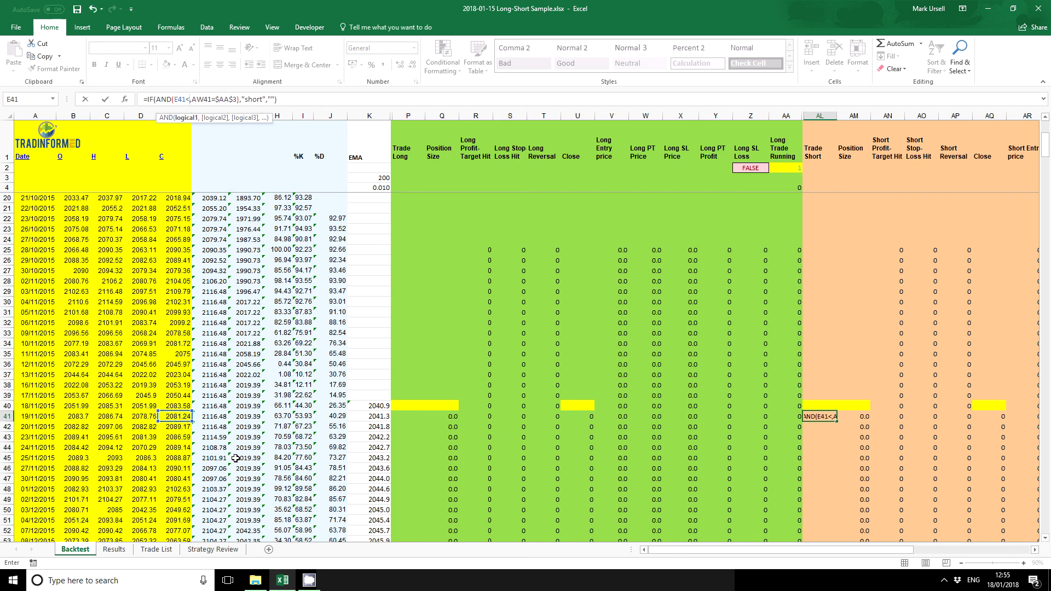
{"action": "left_click", "coordinate": [363, 416]}
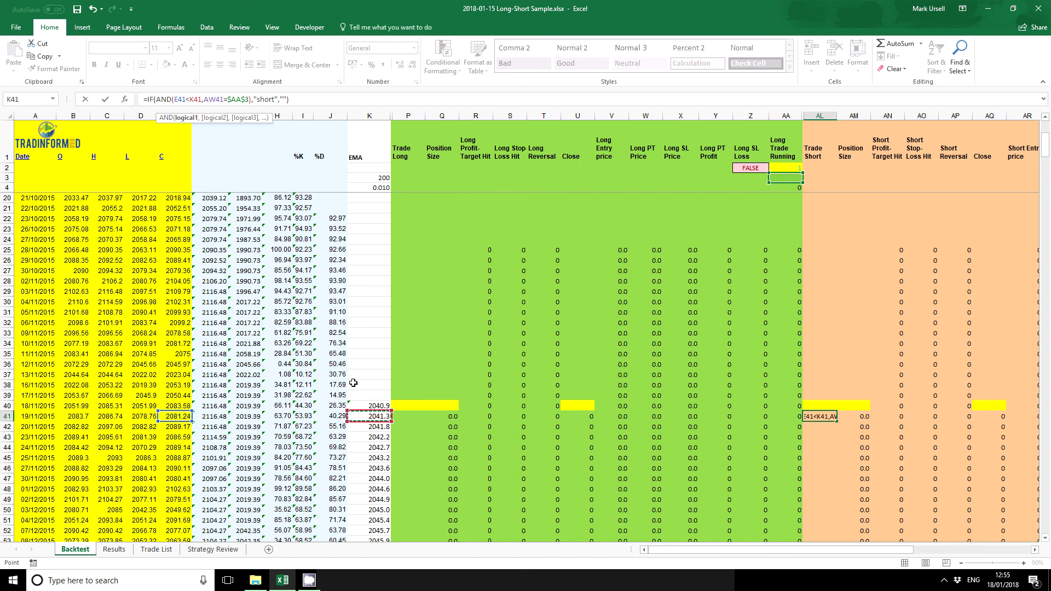
{"action": "key", "text": "F2"}
{"action": "left_click", "coordinate": [297, 416]}
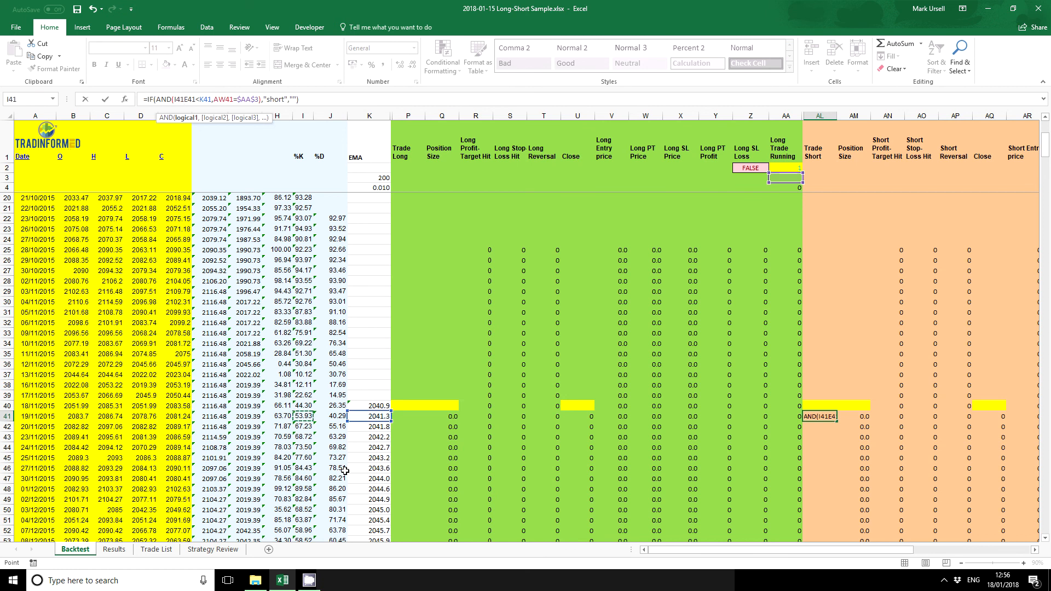
{"action": "type", "text": "<"}
{"action": "left_click", "coordinate": [334, 419]}
{"action": "type", "text": ","}
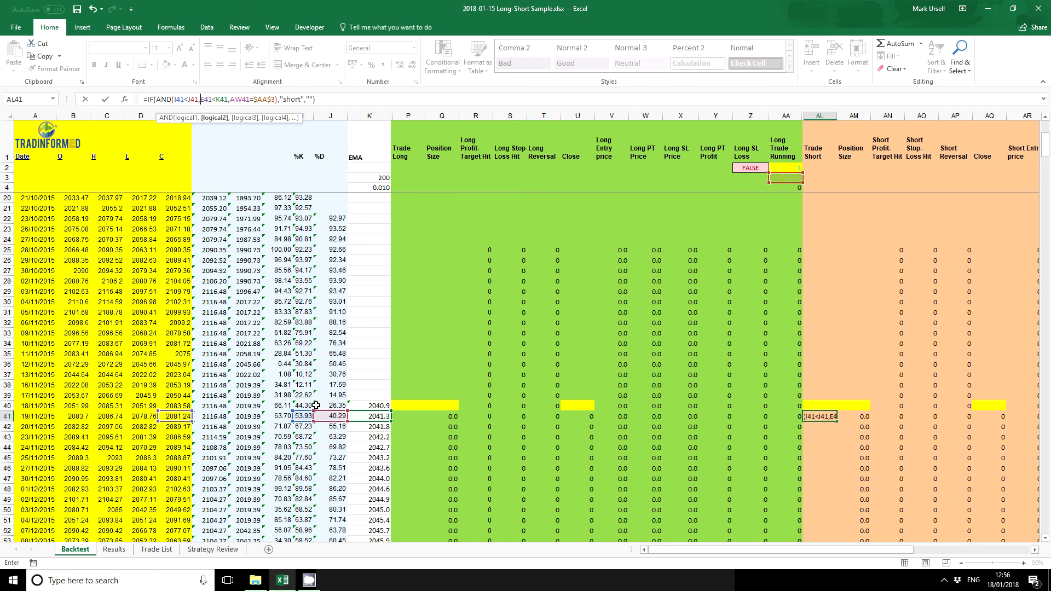
{"action": "left_click", "coordinate": [300, 406]}
{"action": "type", "text": ">"}
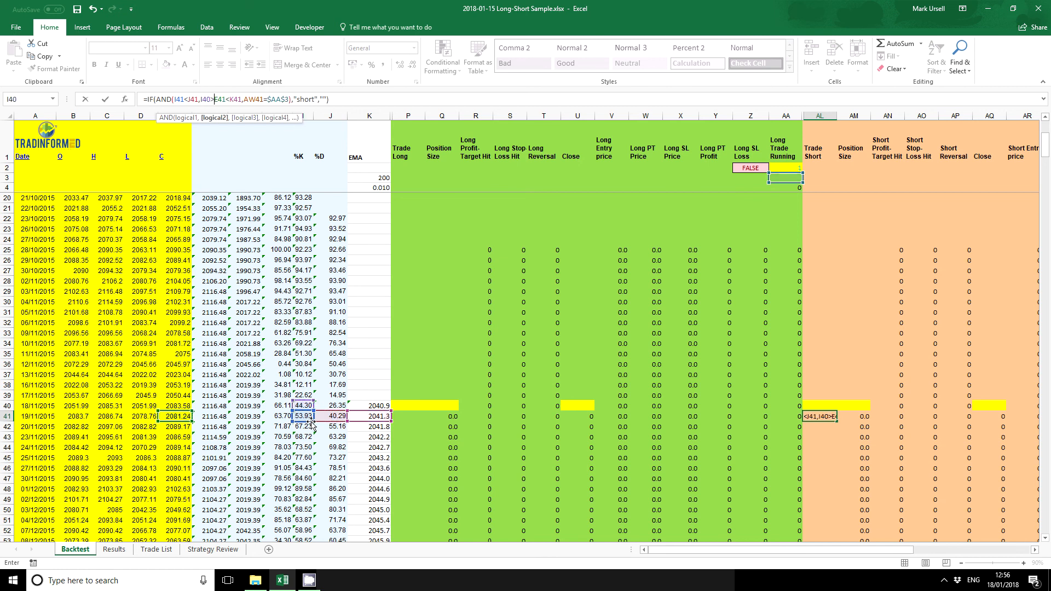
{"action": "left_click", "coordinate": [337, 406]}
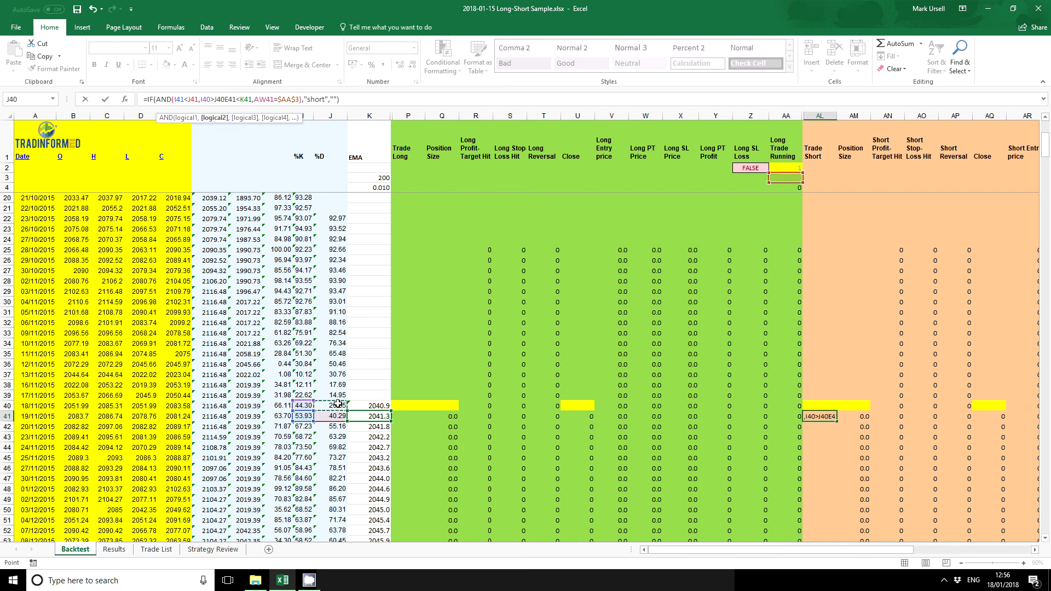
{"action": "key", "text": "Return"}
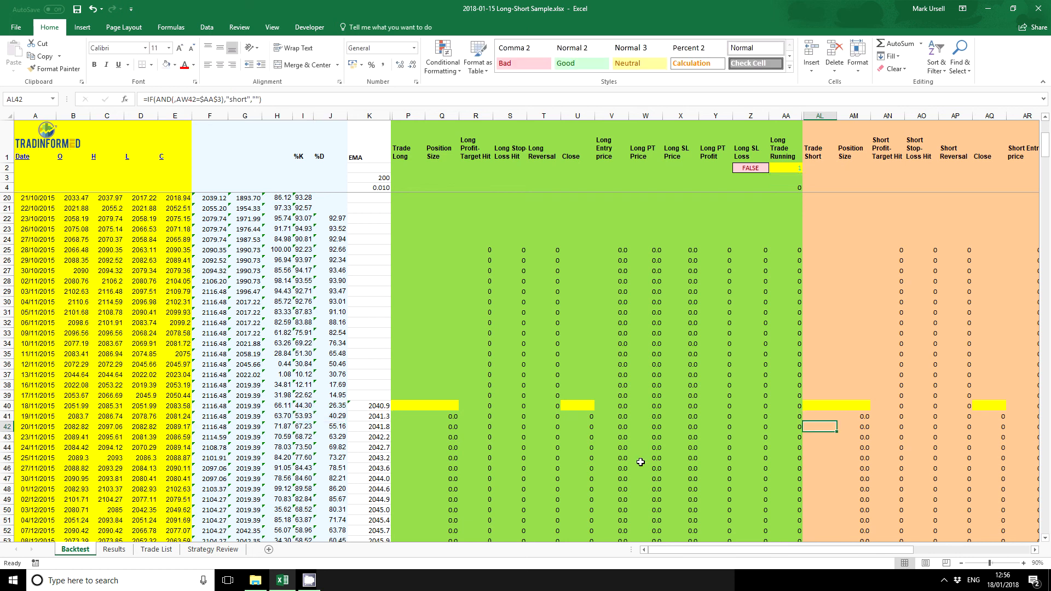
Step: Copy the new Trade Short formula down the whole AL column
{"action": "left_click", "coordinate": [818, 416]}
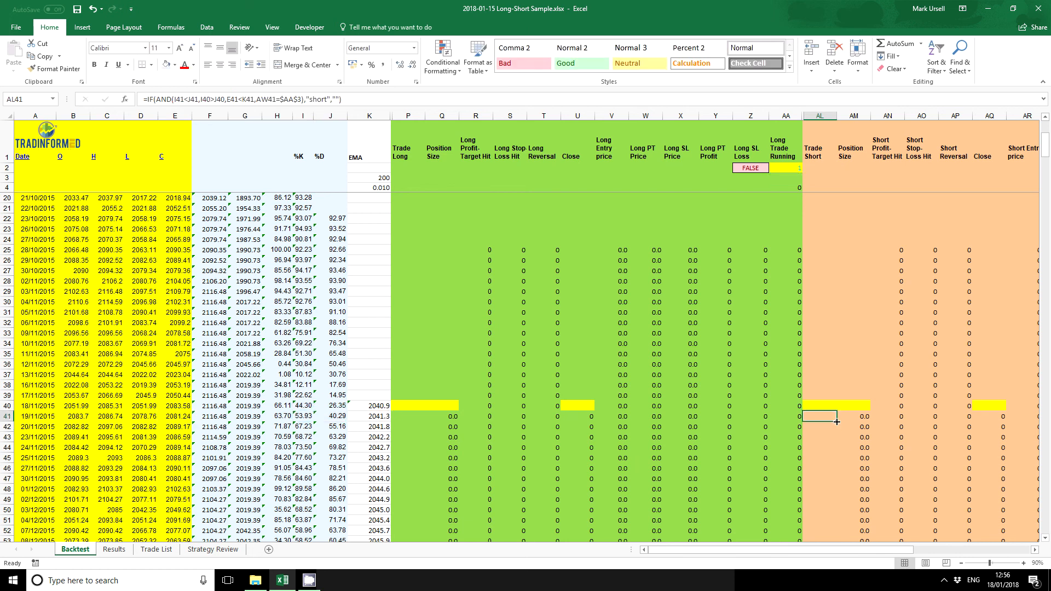
{"action": "double_click", "coordinate": [837, 420]}
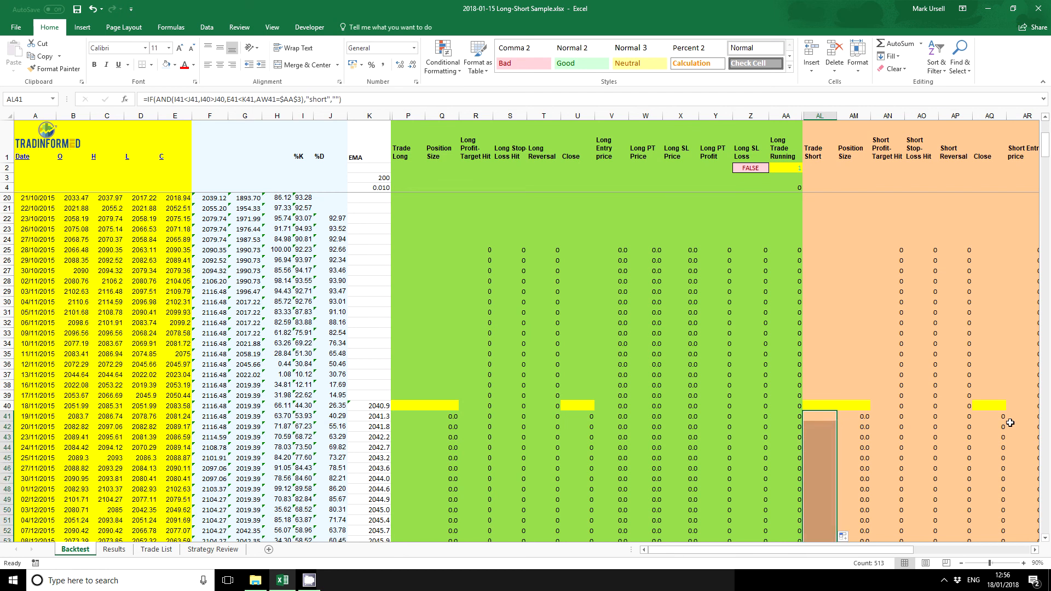
Step: Add an Oversold input of 20 under Overbought on the Results sheet
{"action": "left_click", "coordinate": [993, 415]}
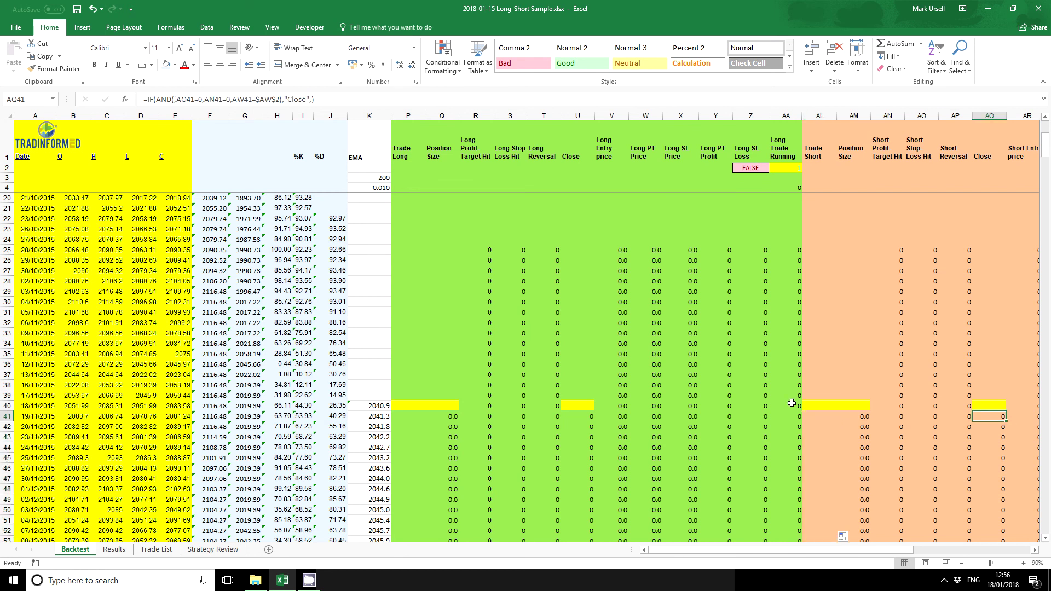
{"action": "left_click", "coordinate": [175, 99]}
{"action": "type", "text": ","}
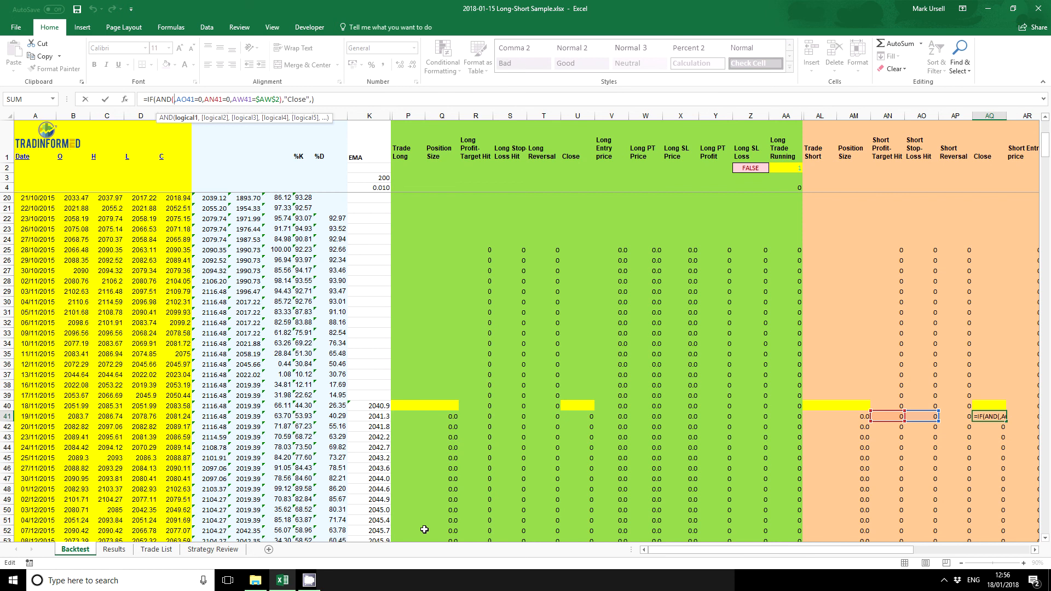
{"action": "left_click", "coordinate": [115, 549]}
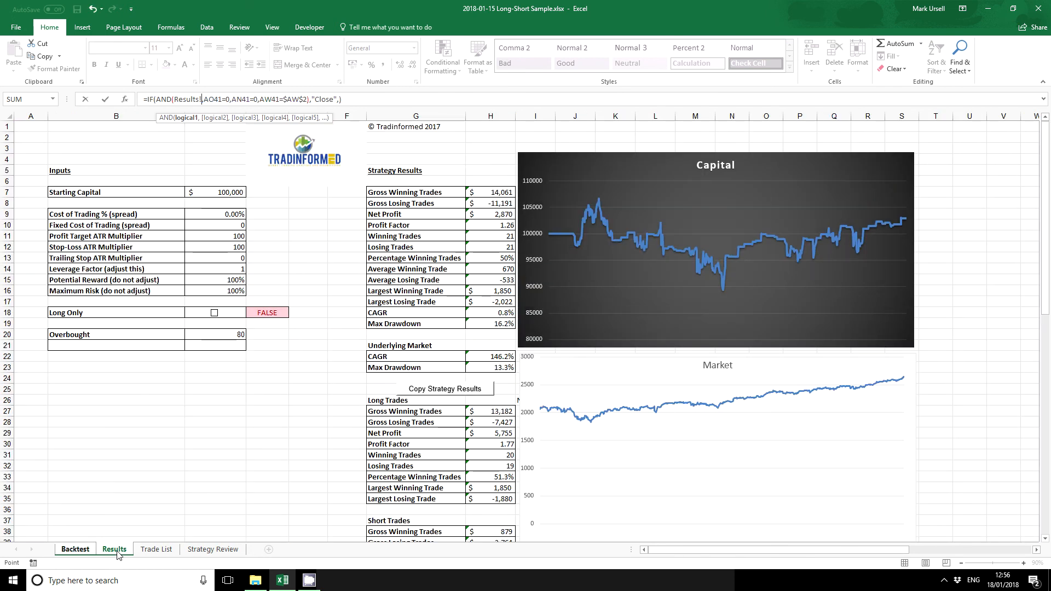
{"action": "left_click", "coordinate": [75, 548]}
{"action": "left_click", "coordinate": [114, 549]}
{"action": "left_click", "coordinate": [116, 345]}
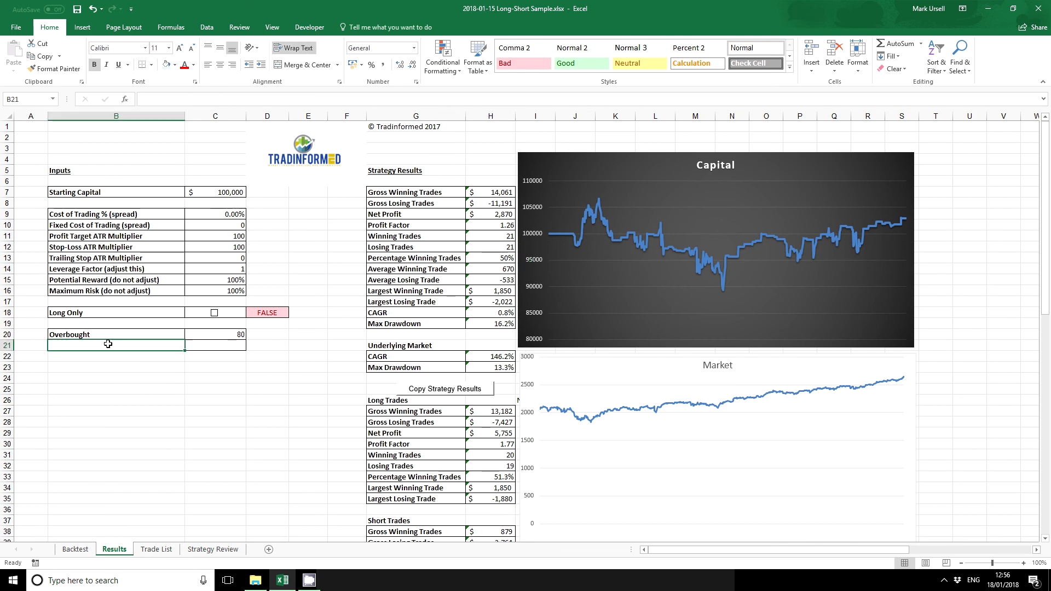
{"action": "type", "text": "Oversold"}
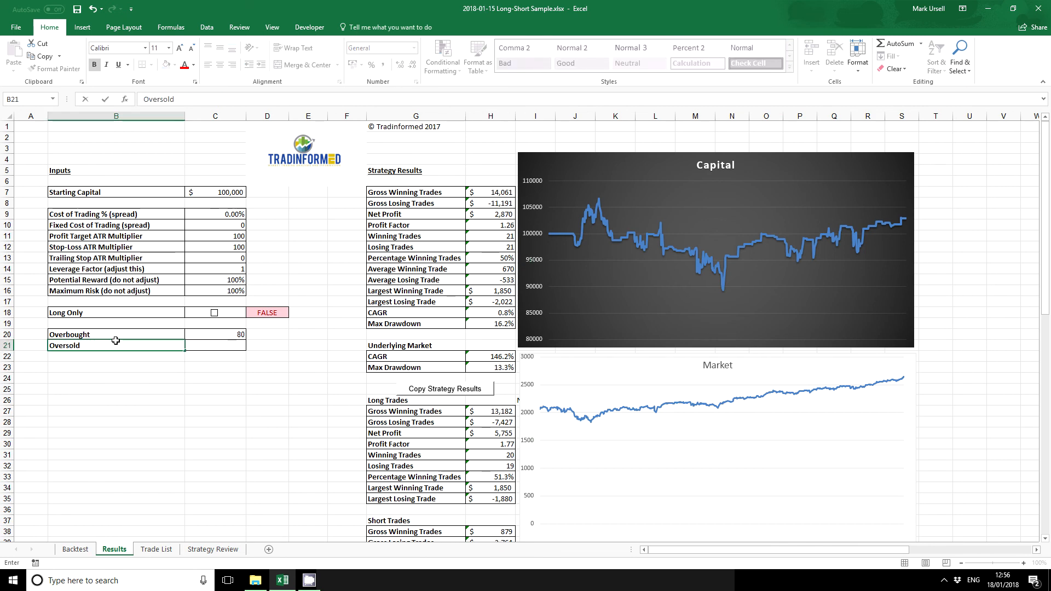
{"action": "key", "text": "Tab"}
{"action": "type", "text": "20"}
{"action": "key", "text": "Tab"}
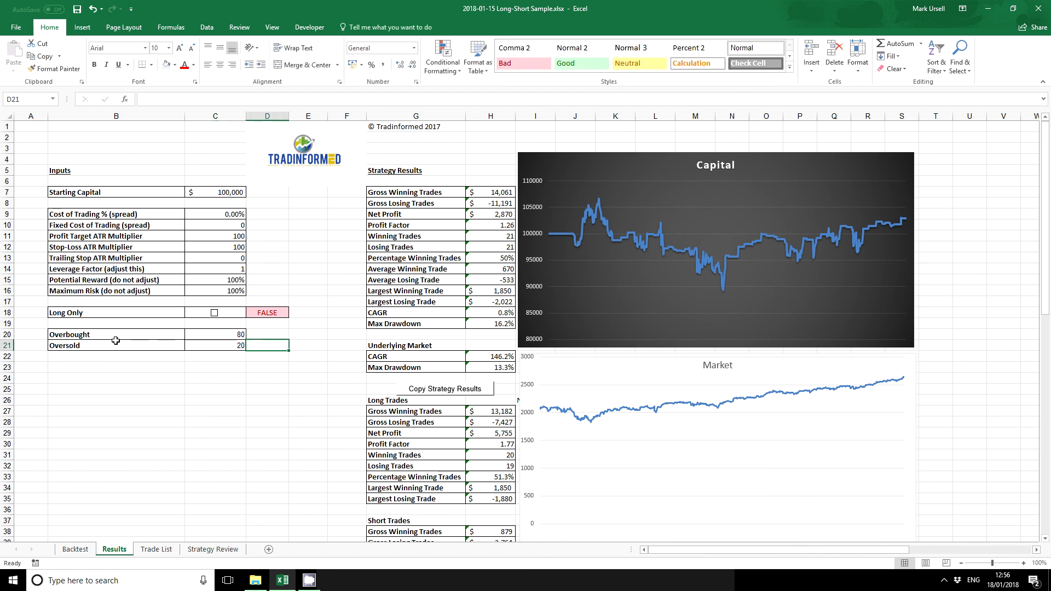
Step: Make the AQ41 short exit also close when %K drops below Results!$C$21, and fill it down
{"action": "left_click", "coordinate": [74, 548]}
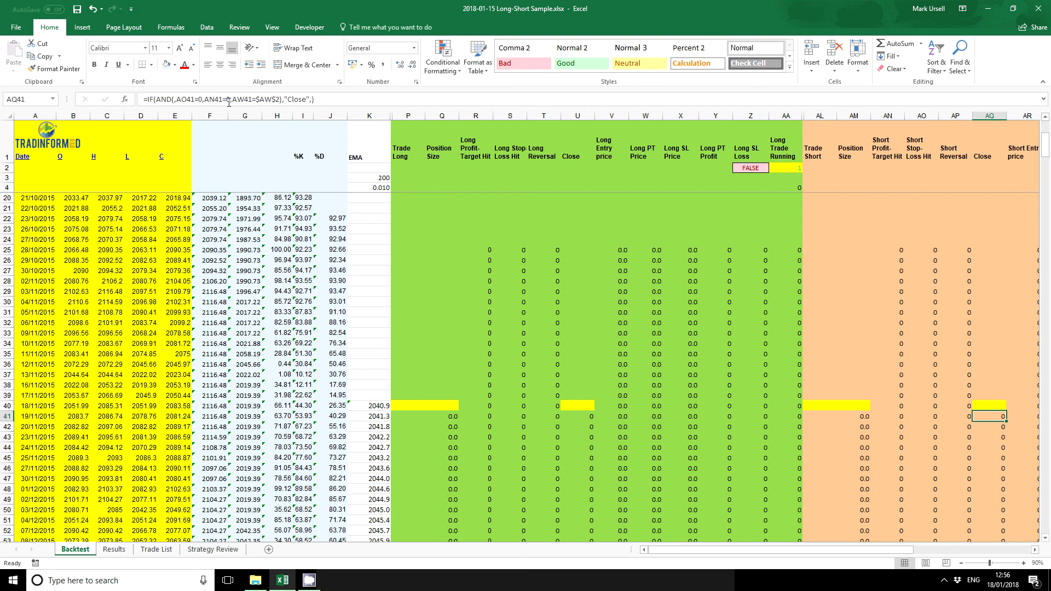
{"action": "left_click", "coordinate": [175, 99]}
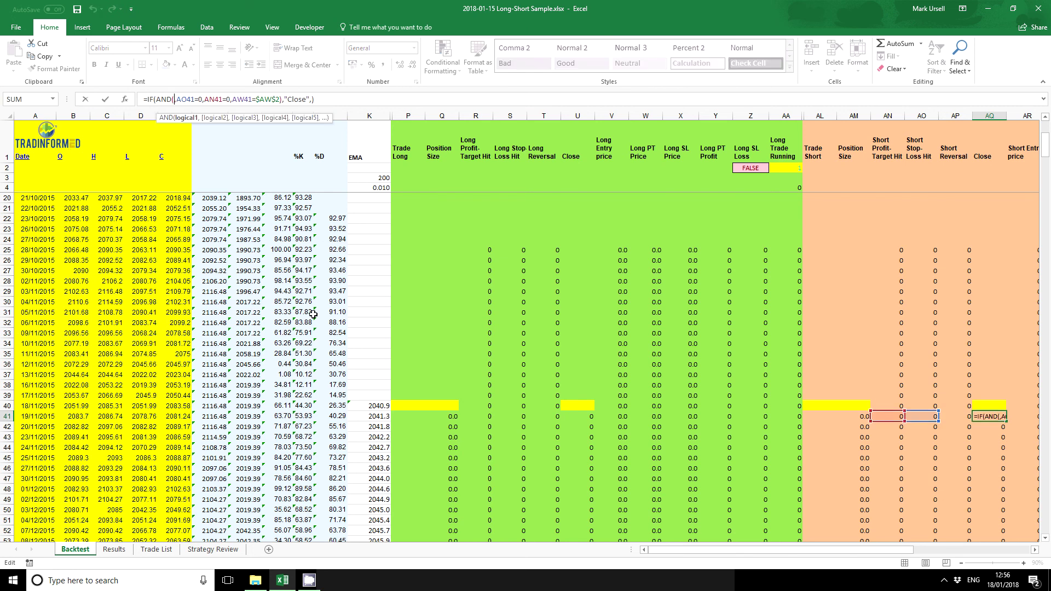
{"action": "left_click", "coordinate": [302, 417]}
{"action": "type", "text": ","}
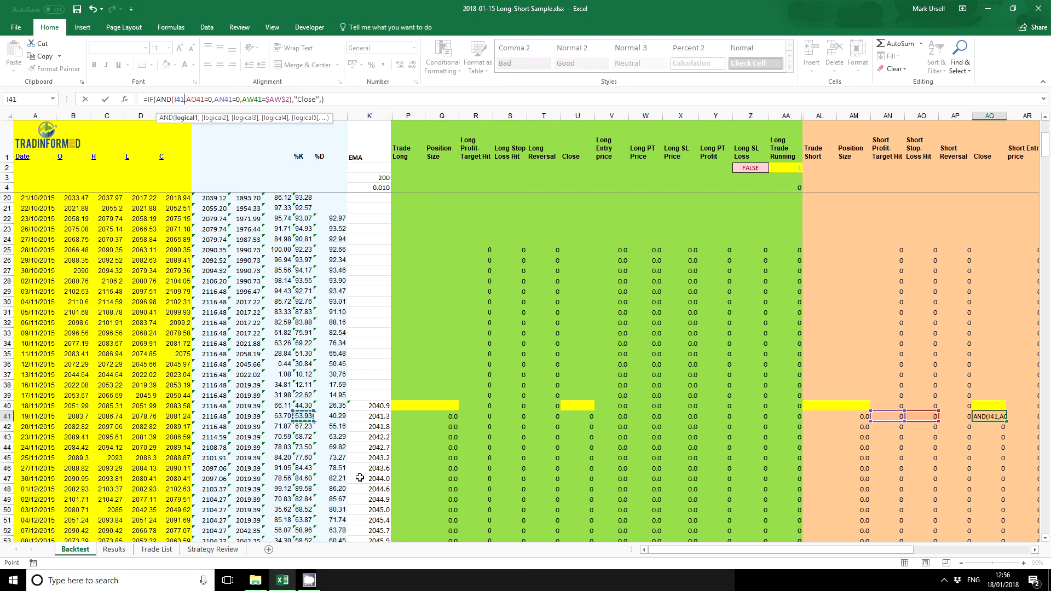
{"action": "type", "text": "<"}
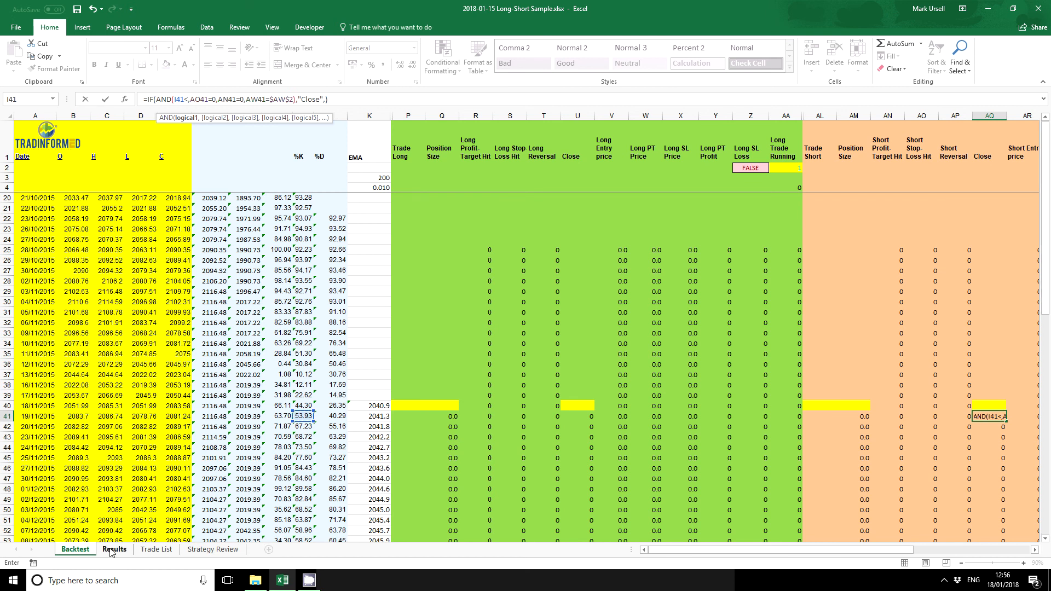
{"action": "left_click", "coordinate": [114, 548]}
{"action": "left_click", "coordinate": [232, 345]}
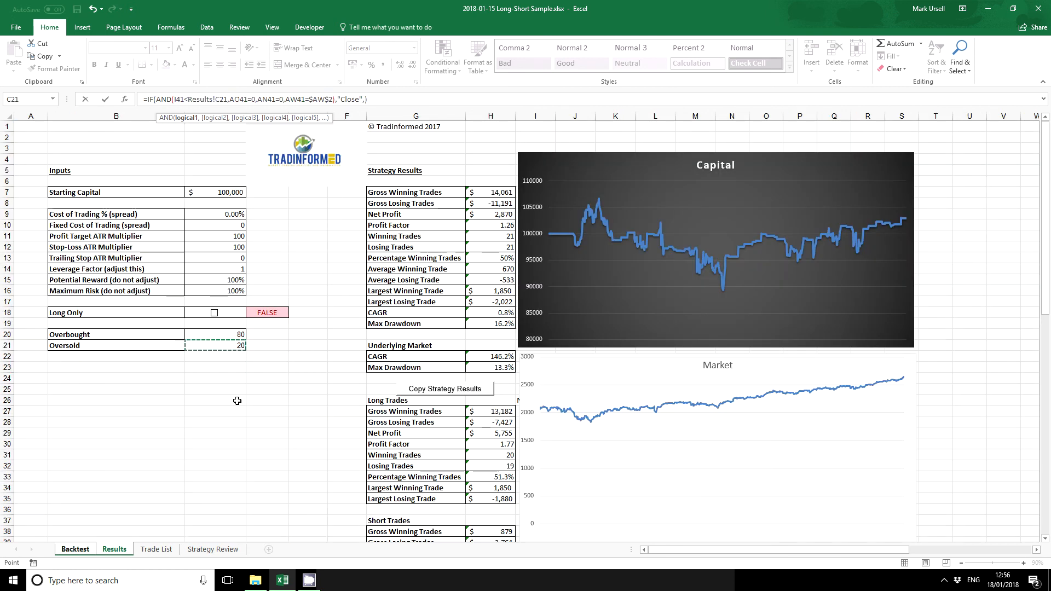
{"action": "key", "text": "F4"}
{"action": "key", "text": "Return"}
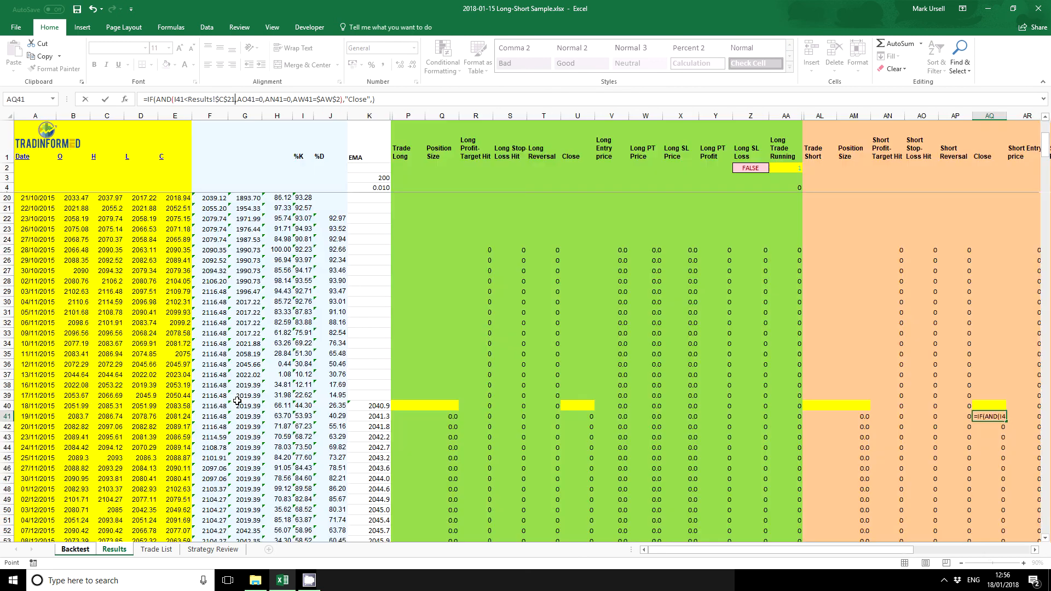
{"action": "left_click", "coordinate": [989, 416]}
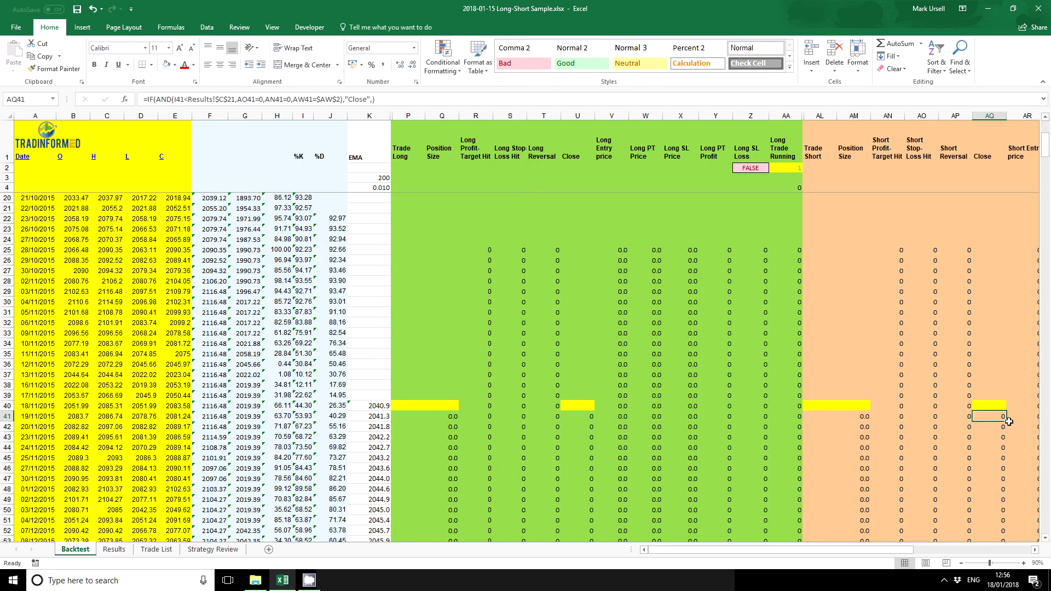
{"action": "double_click", "coordinate": [1008, 421]}
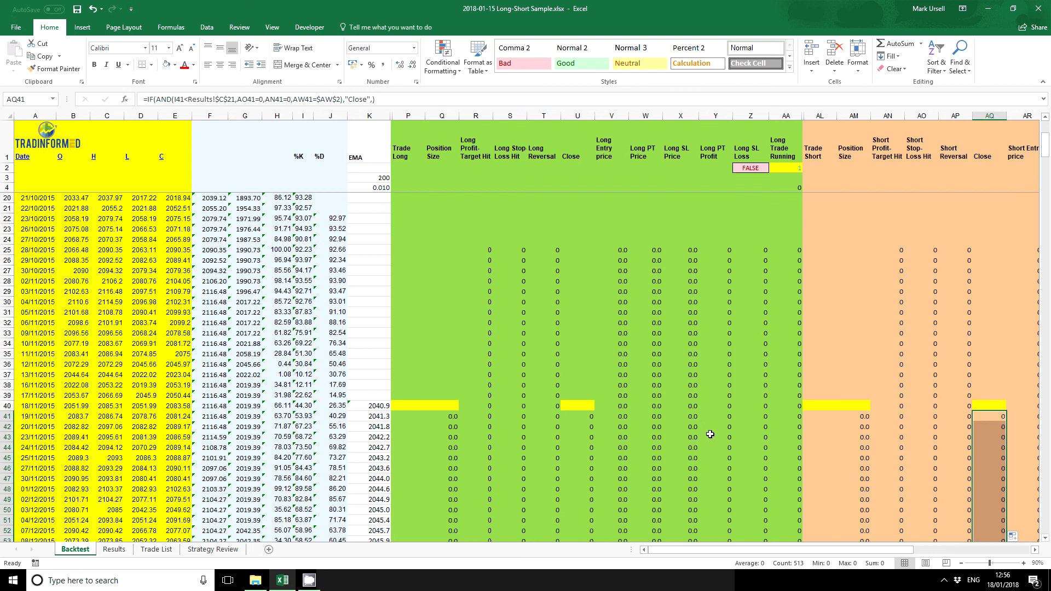
Step: Toggle the Long Only checkbox several times, watching D18 flip TRUE/FALSE, and leave it FALSE
{"action": "left_click", "coordinate": [114, 549]}
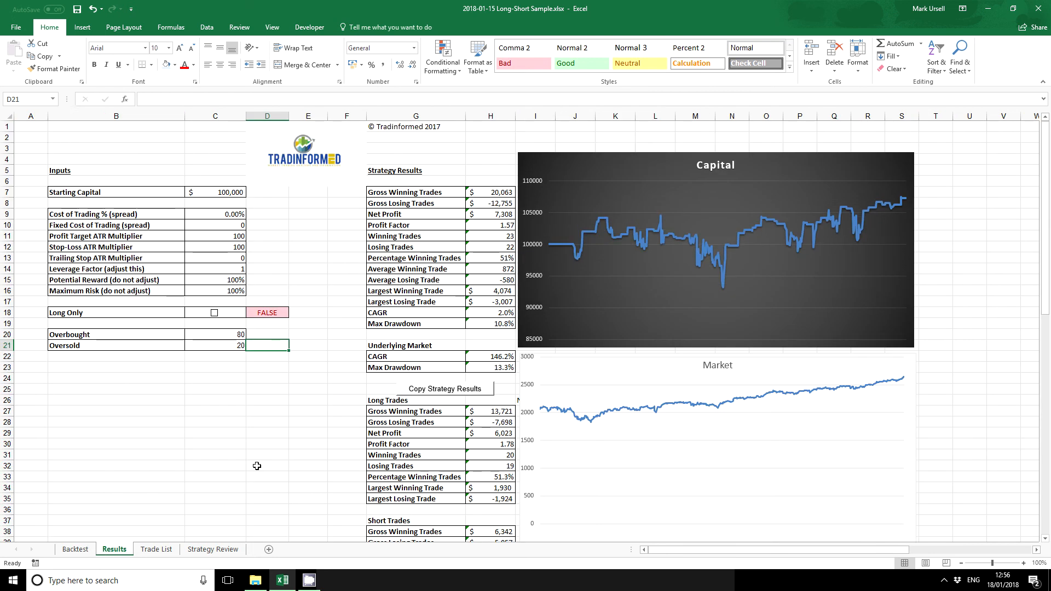
{"action": "scroll", "coordinate": [278, 454], "scroll_direction": "down", "scroll_amount": 2}
{"action": "scroll", "coordinate": [279, 454], "scroll_direction": "down", "scroll_amount": 1}
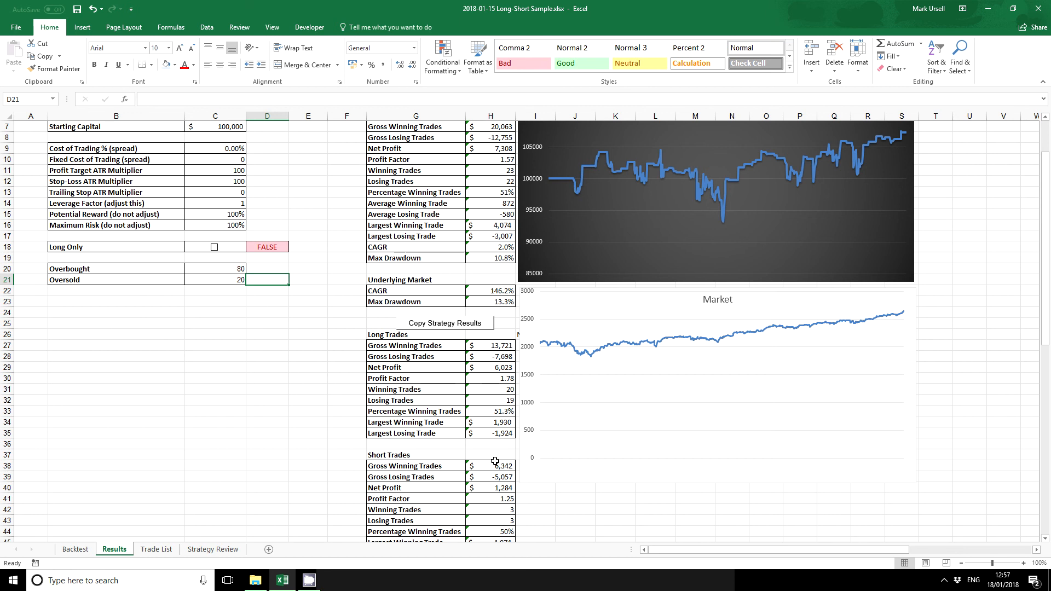
{"action": "scroll", "coordinate": [471, 460], "scroll_direction": "down", "scroll_amount": 1}
{"action": "scroll", "coordinate": [472, 488], "scroll_direction": "up", "scroll_amount": 3}
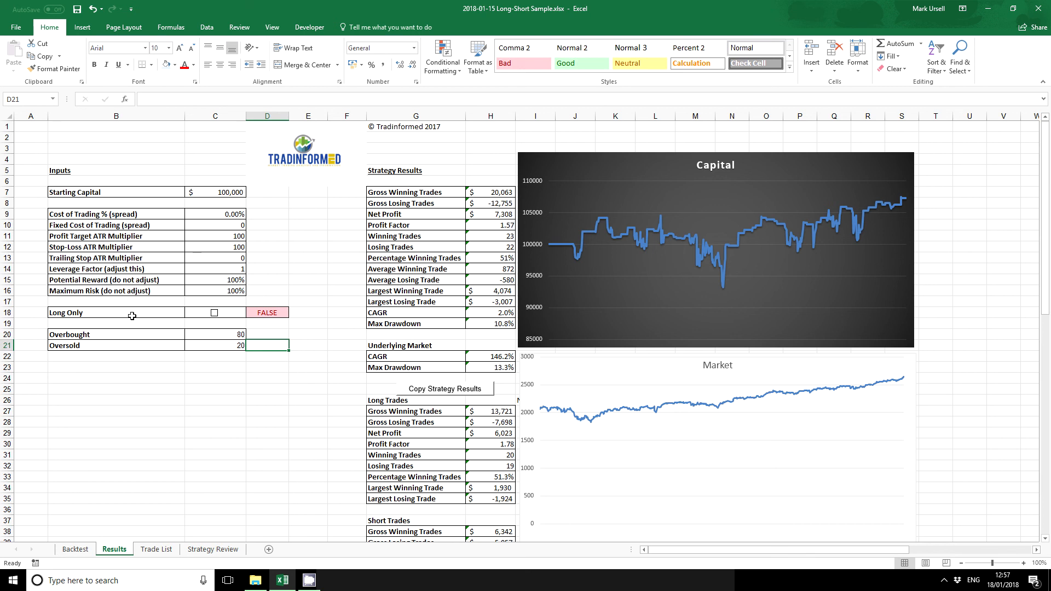
{"action": "left_click", "coordinate": [67, 312]}
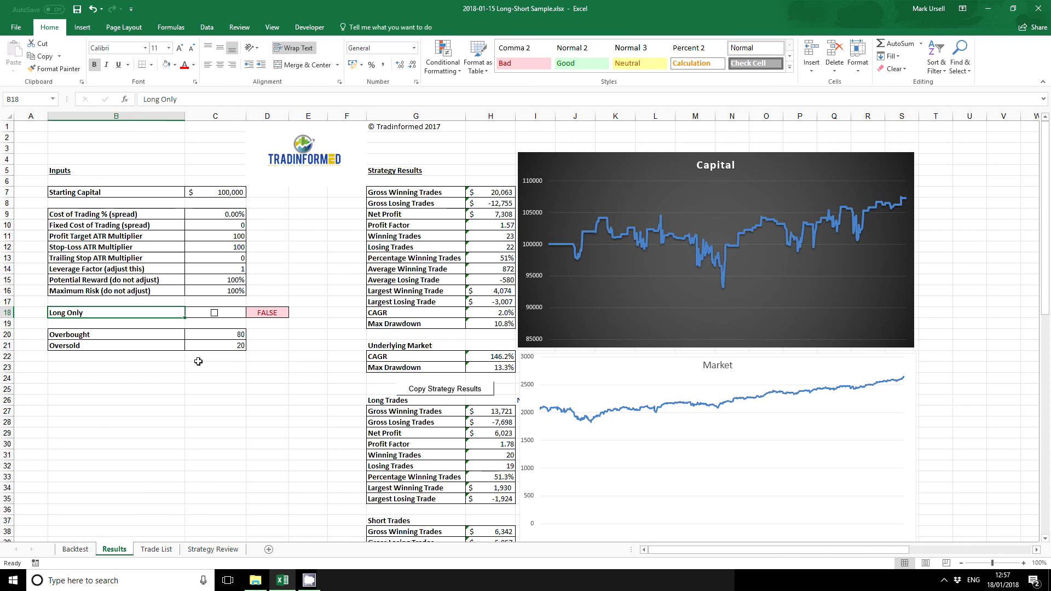
{"action": "left_click", "coordinate": [254, 312]}
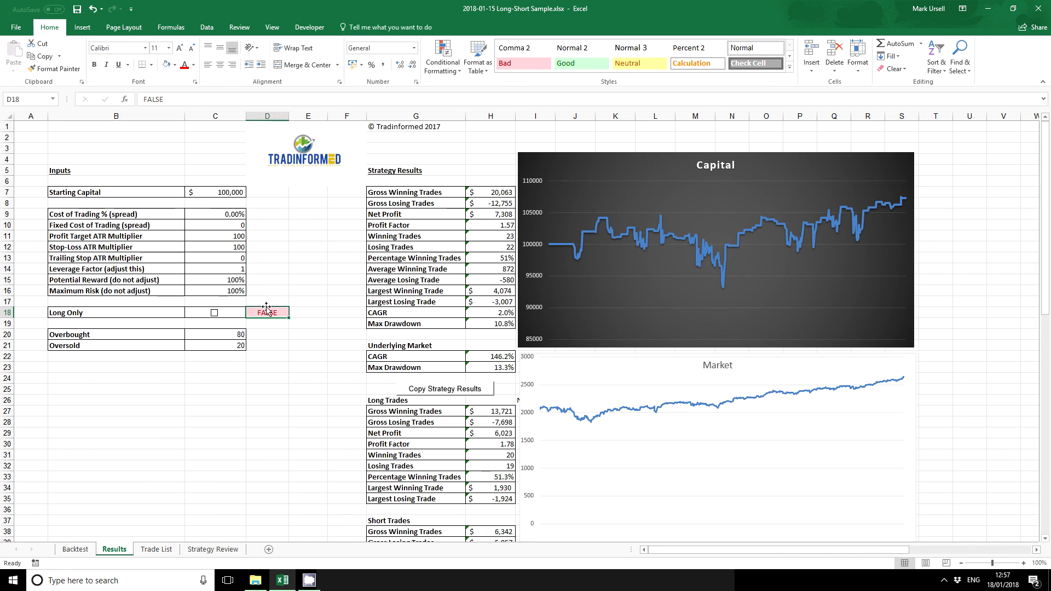
{"action": "left_click", "coordinate": [215, 313]}
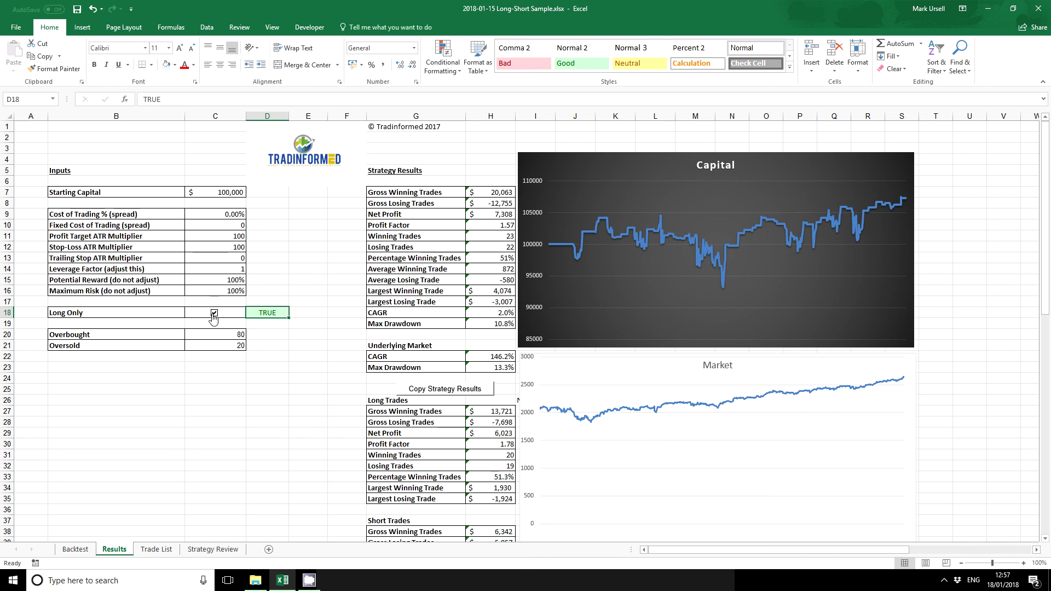
{"action": "left_click", "coordinate": [213, 314]}
{"action": "left_click", "coordinate": [273, 336]}
{"action": "left_click", "coordinate": [267, 313]}
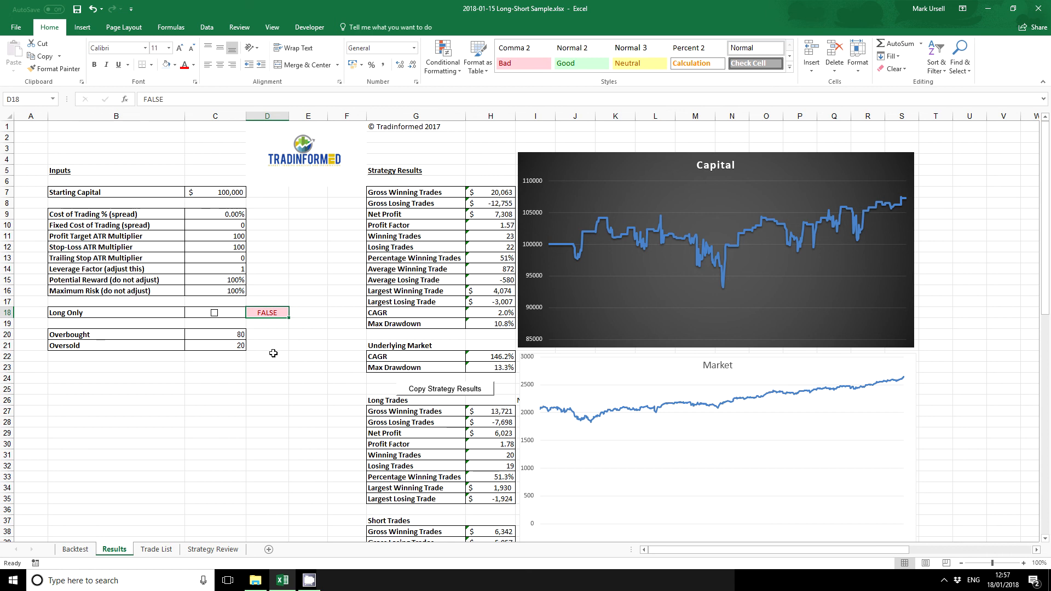
{"action": "left_click", "coordinate": [214, 313]}
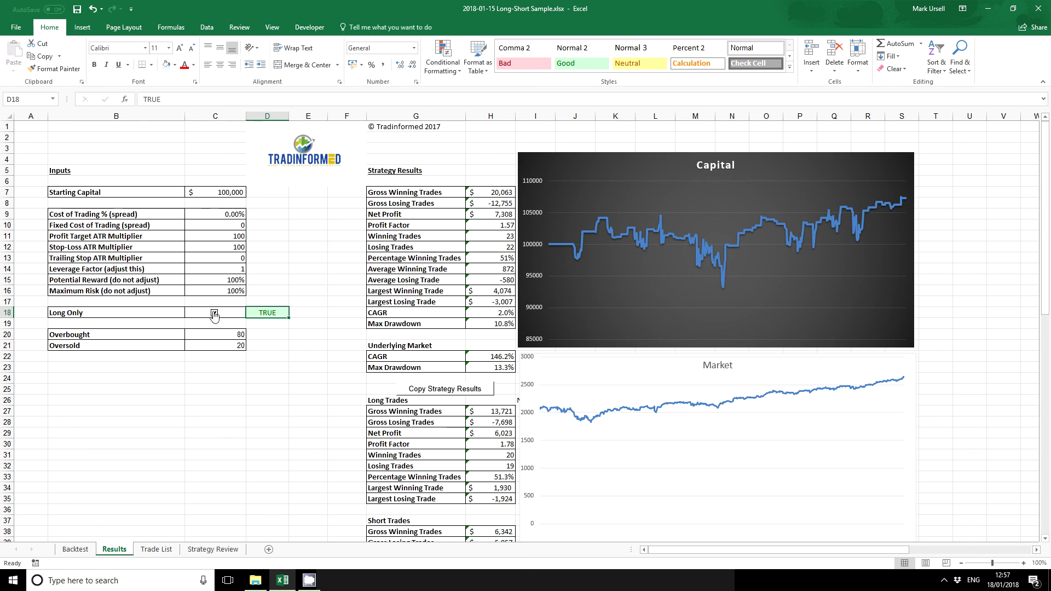
{"action": "left_click", "coordinate": [215, 315]}
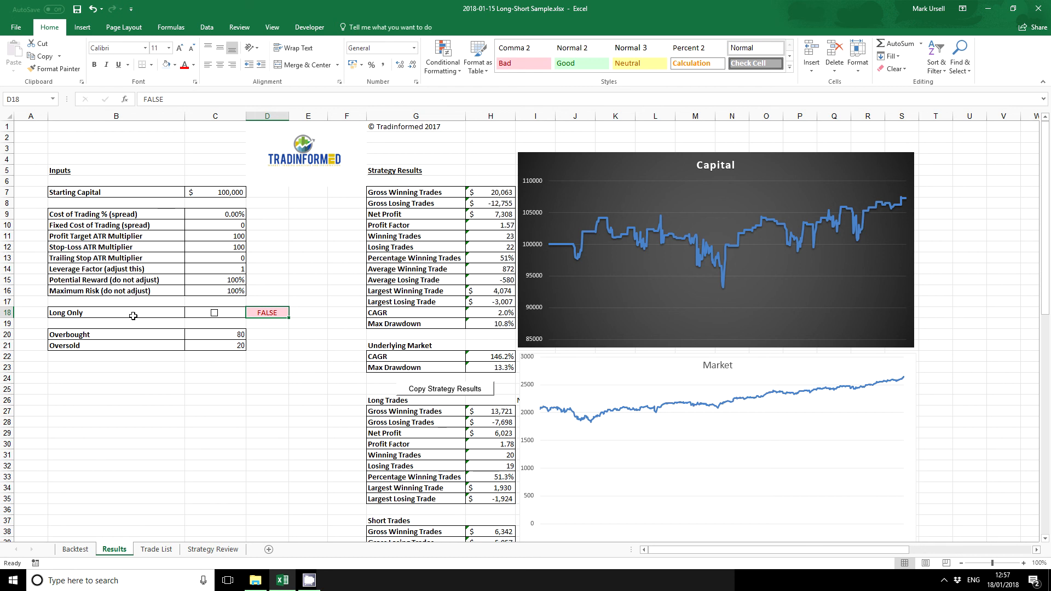
Step: Add Results!$D$18=FALSE to the Trade Short AND() in AL41 and copy it down
{"action": "left_click", "coordinate": [77, 549]}
{"action": "left_click", "coordinate": [842, 423]}
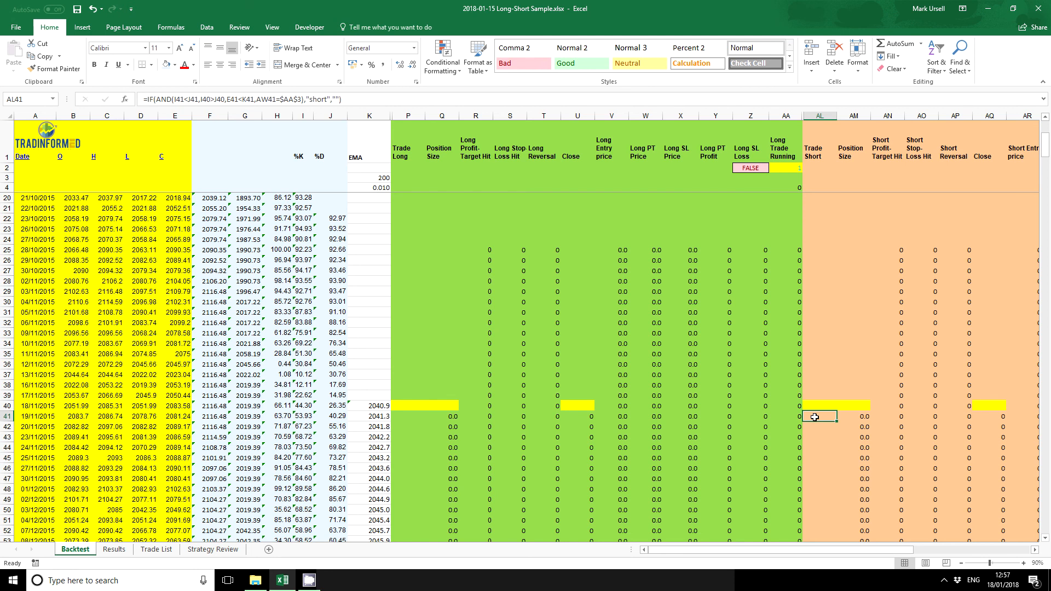
{"action": "left_click", "coordinate": [172, 99]}
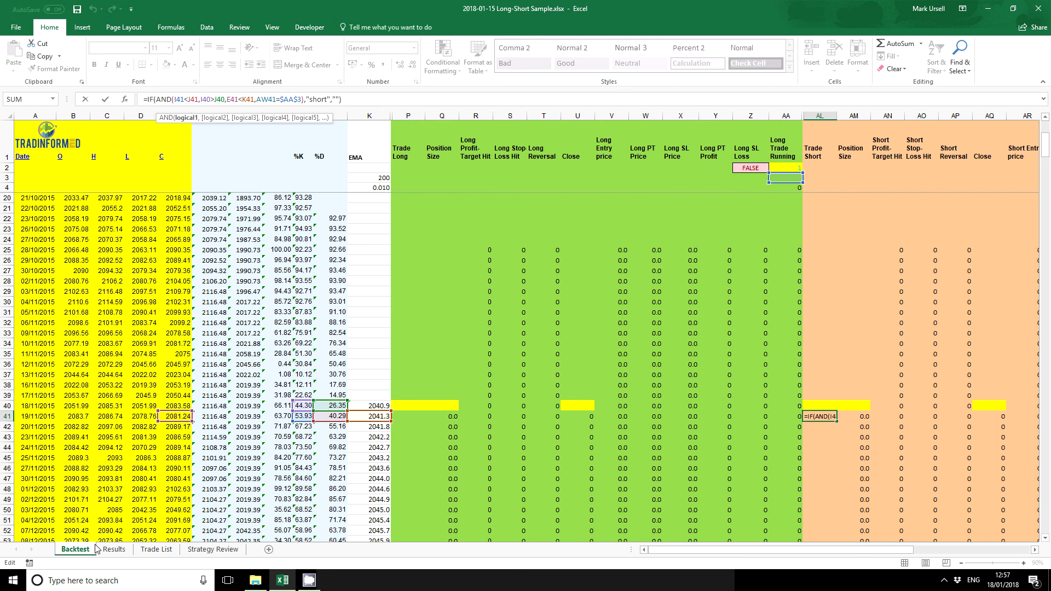
{"action": "left_click", "coordinate": [115, 549]}
{"action": "left_click", "coordinate": [267, 313]}
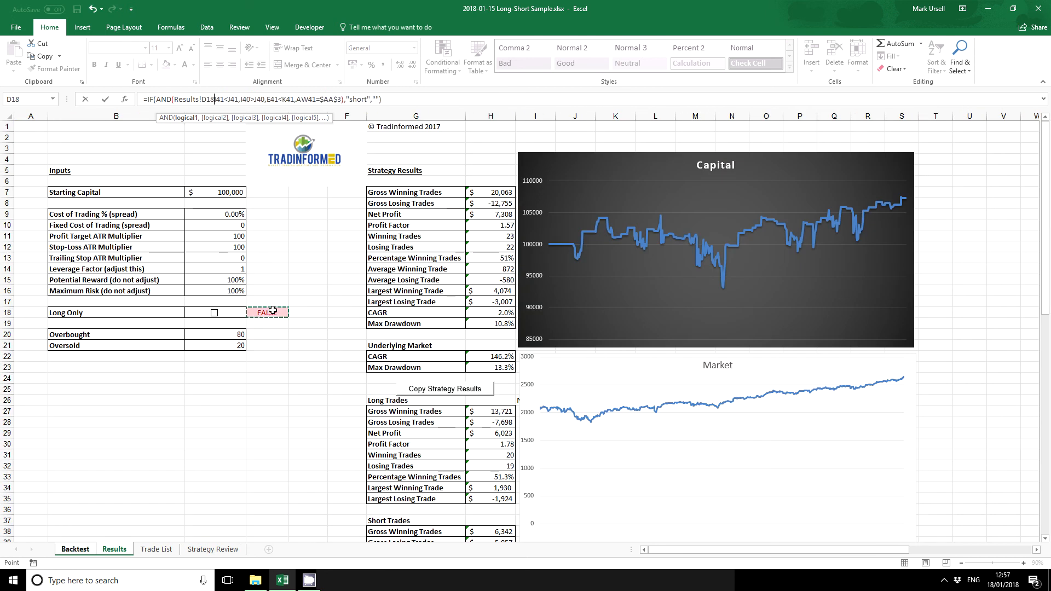
{"action": "key", "text": "F4"}
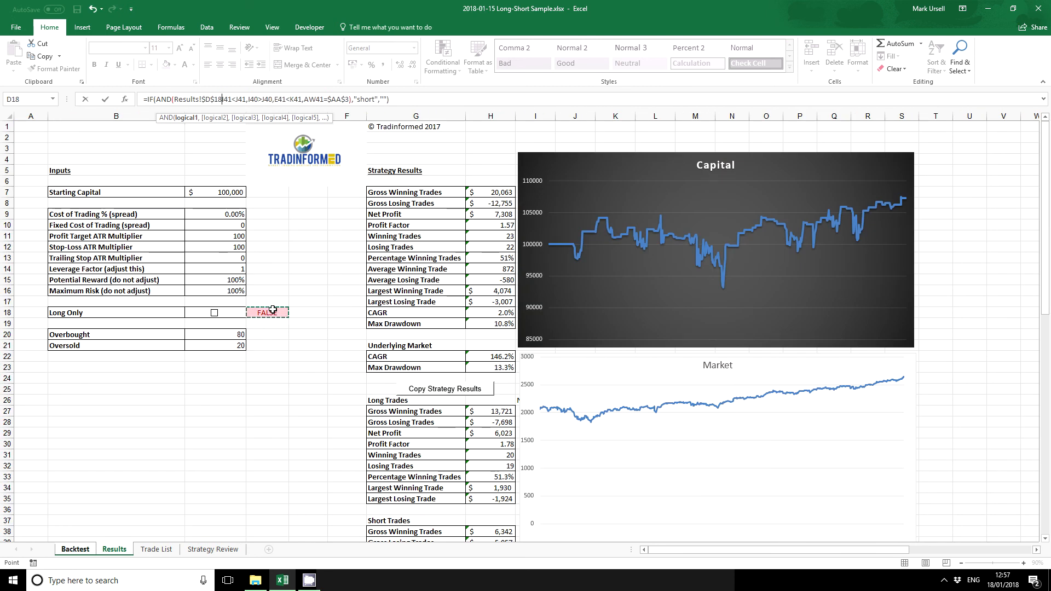
{"action": "type", "text": "="}
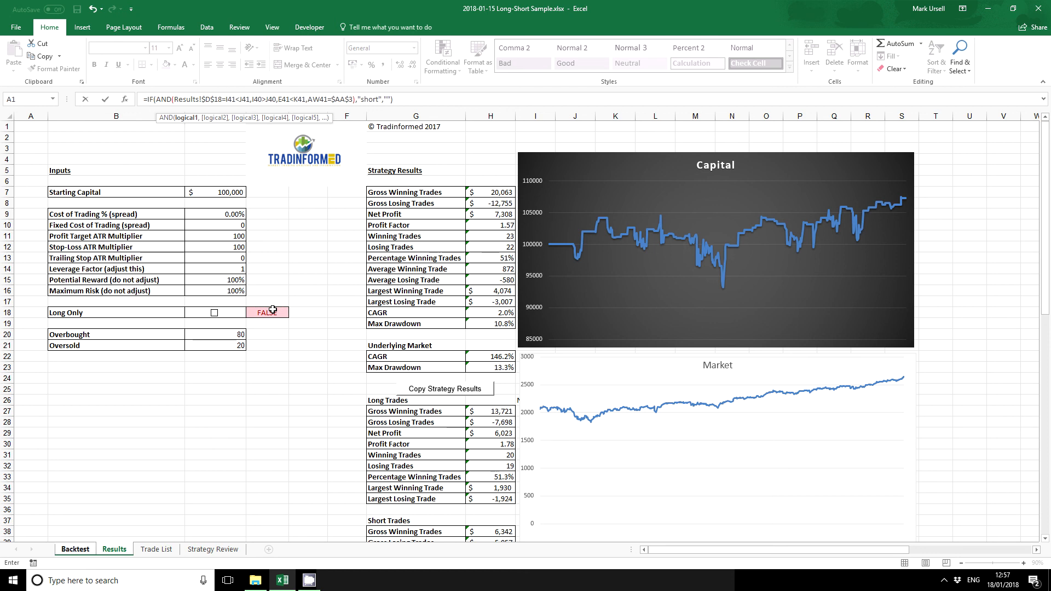
{"action": "type", "text": "true"}
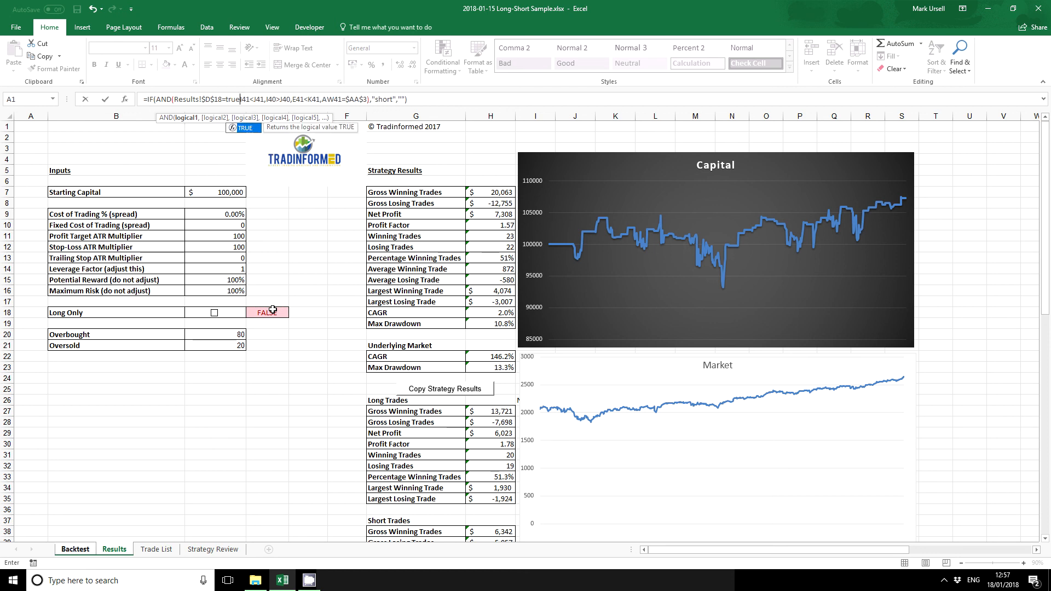
{"action": "key", "text": "BackSpace"}
{"action": "key", "text": "BackSpace"}
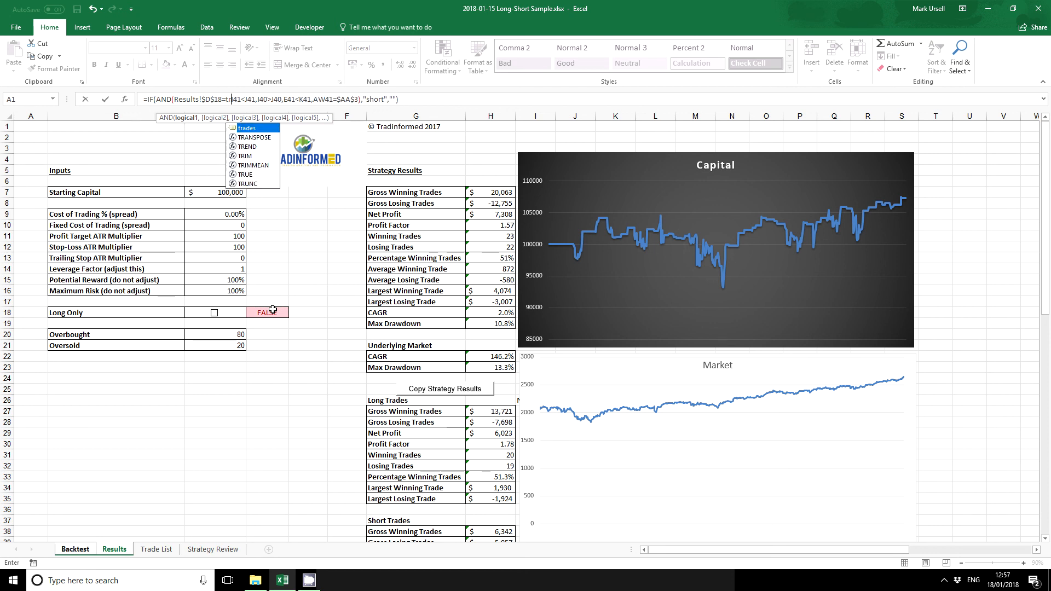
{"action": "key", "text": "BackSpace"}
{"action": "key", "text": "BackSpace"}
{"action": "type", "text": "false"}
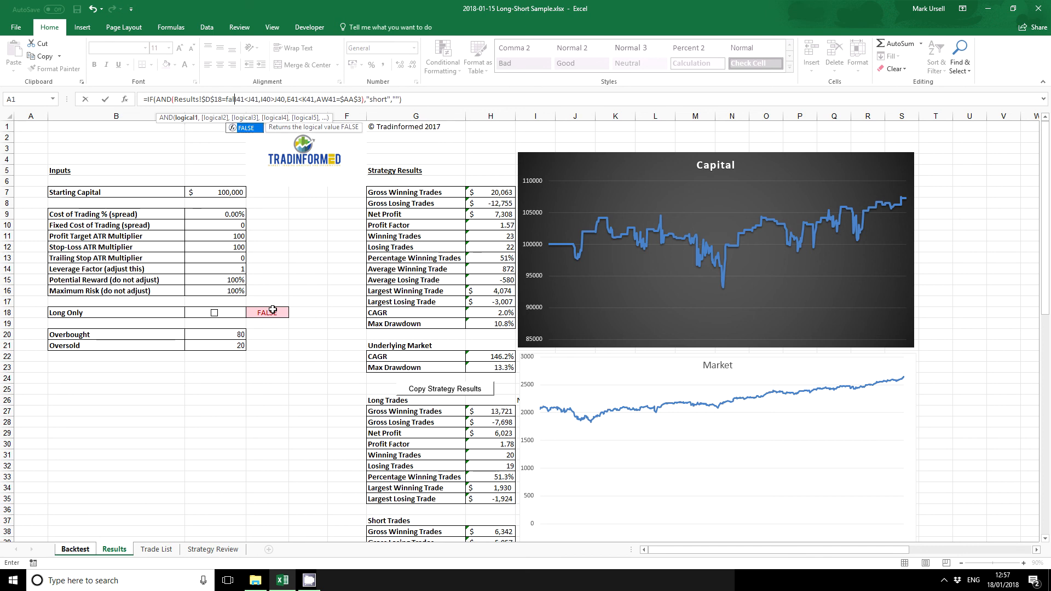
{"action": "type", "text": ","}
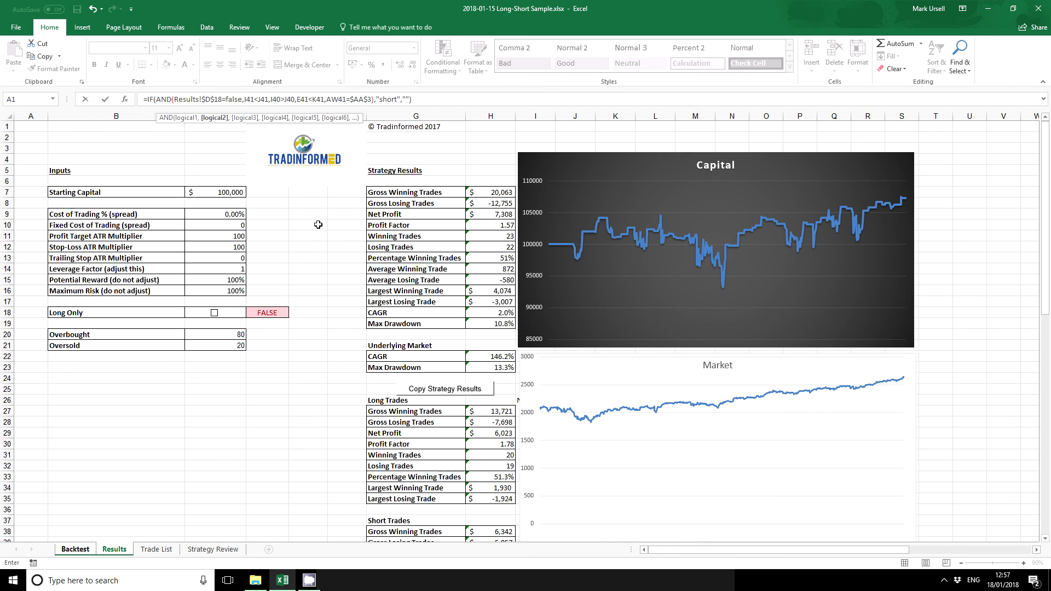
{"action": "key", "text": "Return"}
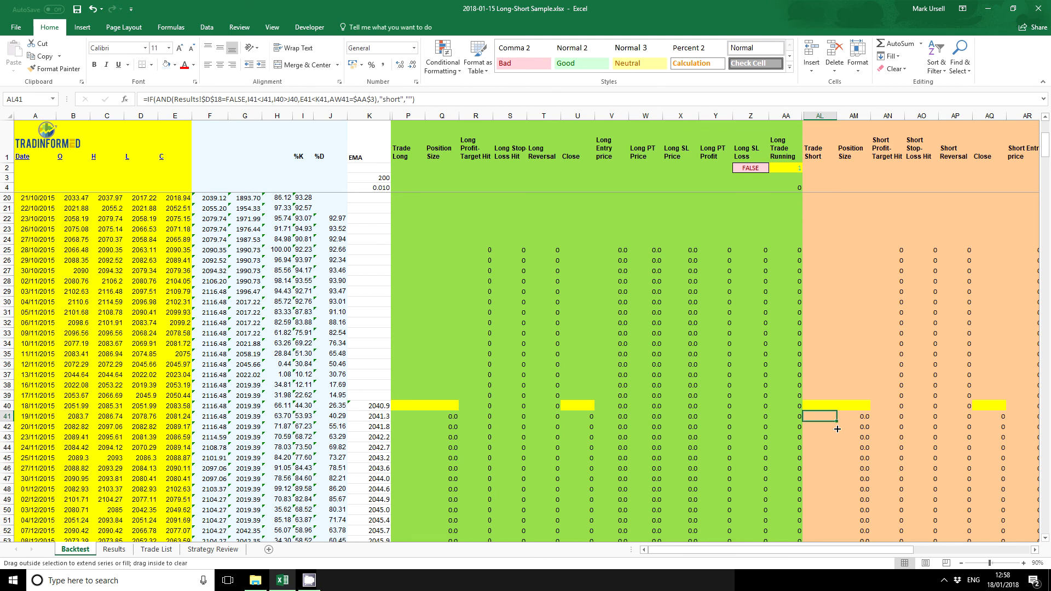
{"action": "left_click_drag", "start_coordinate": [837, 420], "coordinate": [836, 537]}
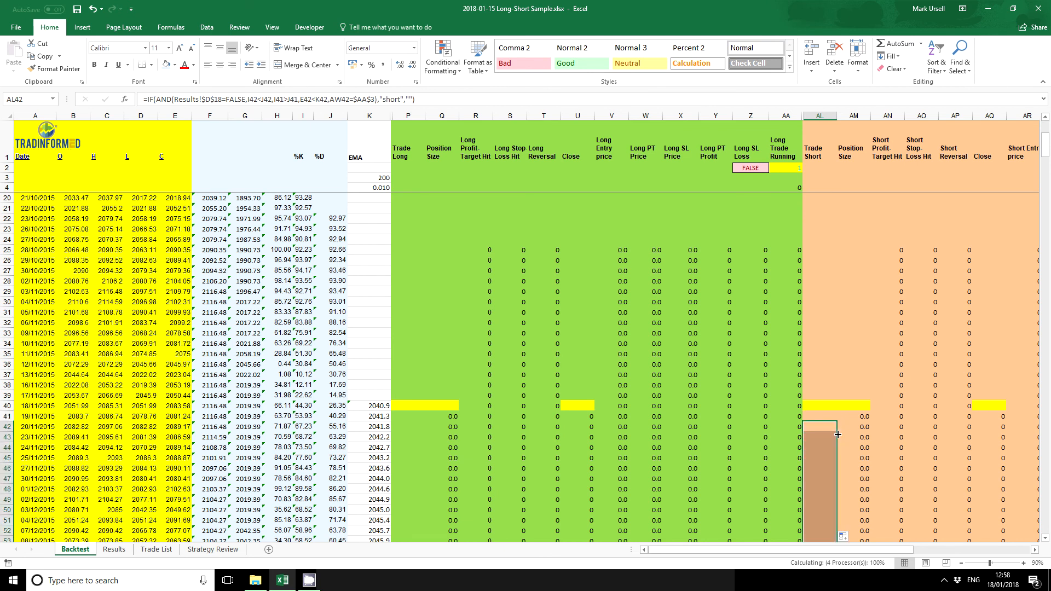
Step: Compare results with Long Only toggled, leaving it TRUE so shorts drop out at $8,619 net profit
{"action": "left_click", "coordinate": [114, 548]}
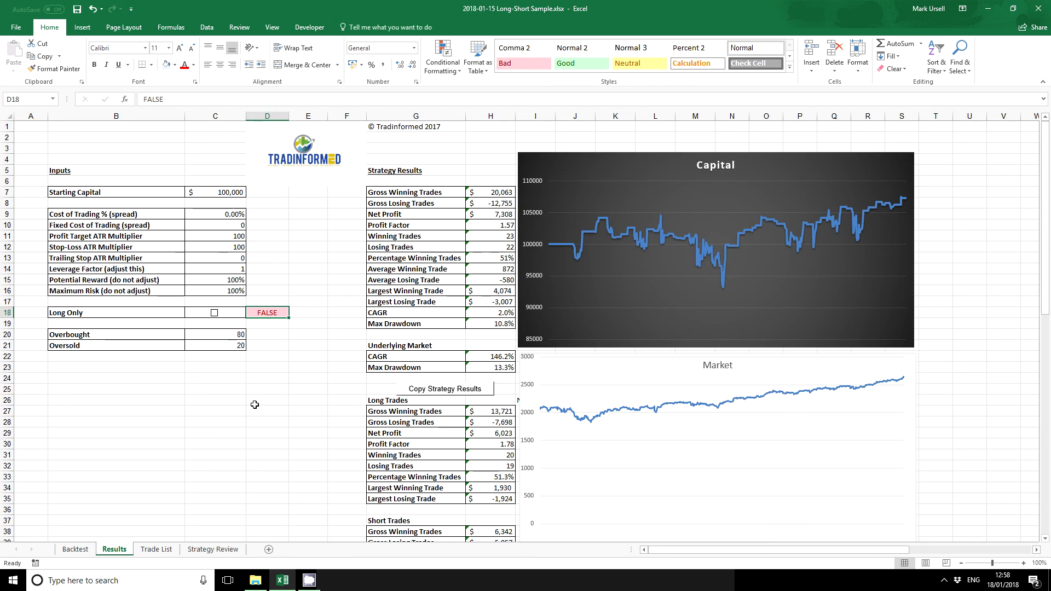
{"action": "left_click", "coordinate": [215, 313]}
{"action": "scroll", "coordinate": [221, 393], "scroll_direction": "down", "scroll_amount": 2}
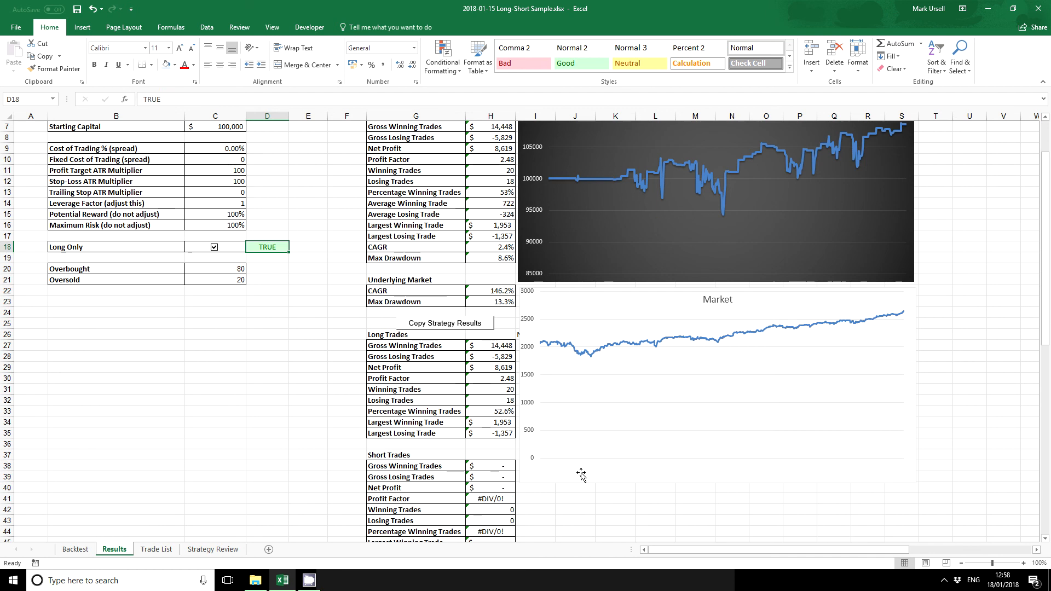
{"action": "scroll", "coordinate": [309, 431], "scroll_direction": "down", "scroll_amount": 1}
{"action": "scroll", "coordinate": [309, 430], "scroll_direction": "up", "scroll_amount": 2}
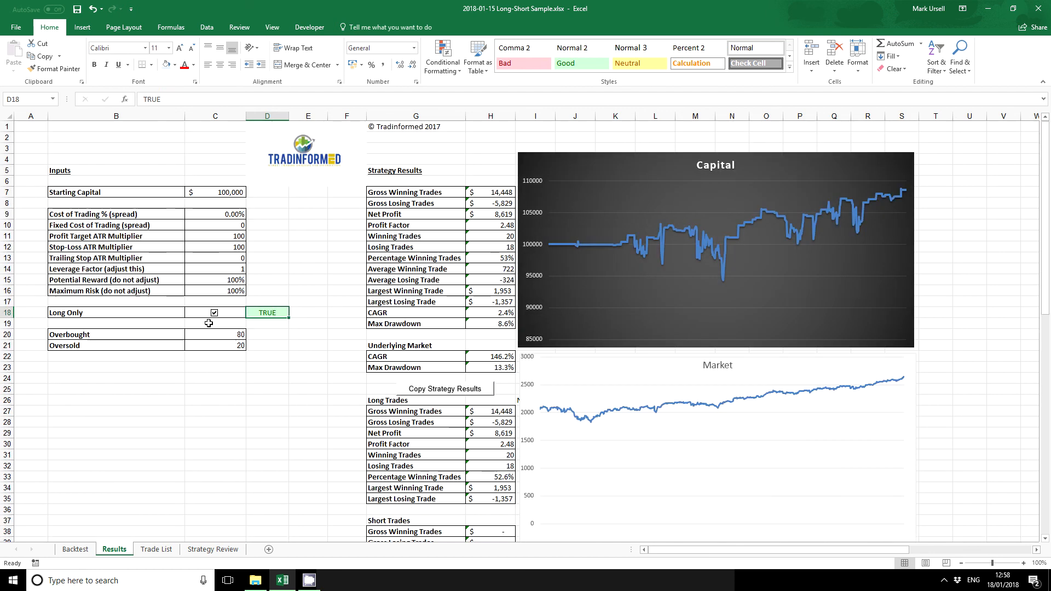
{"action": "left_click", "coordinate": [216, 313]}
{"action": "left_click", "coordinate": [214, 313]}
{"action": "left_click", "coordinate": [216, 314]}
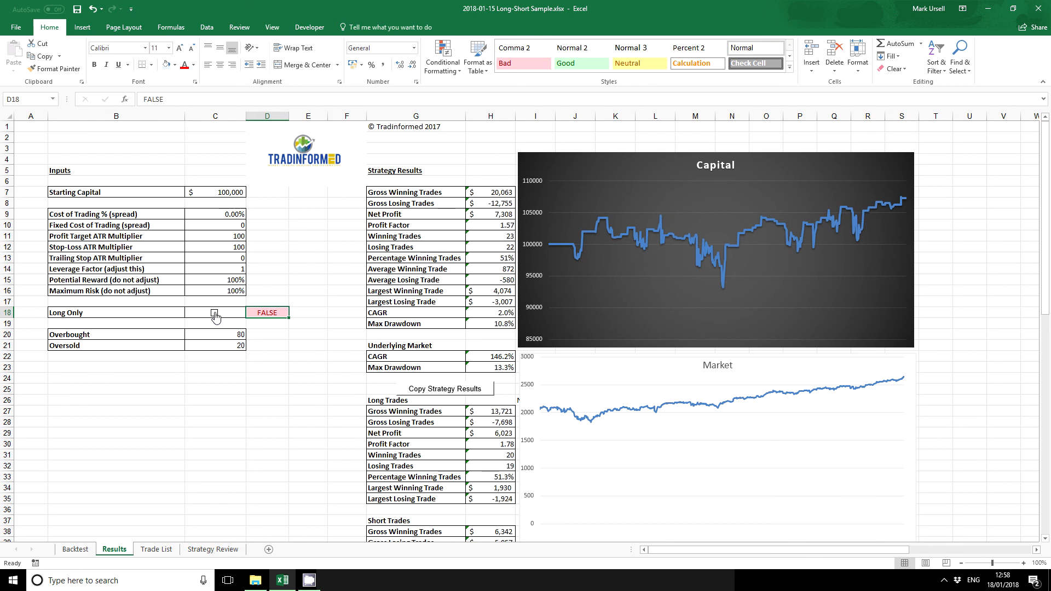
{"action": "left_click", "coordinate": [215, 315]}
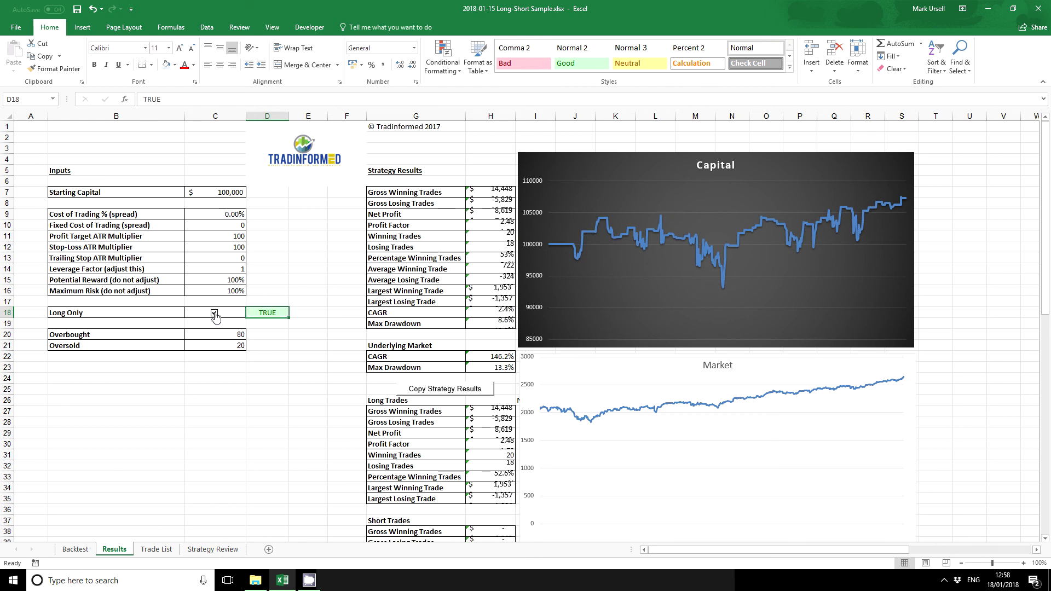
{"action": "left_click", "coordinate": [75, 548]}
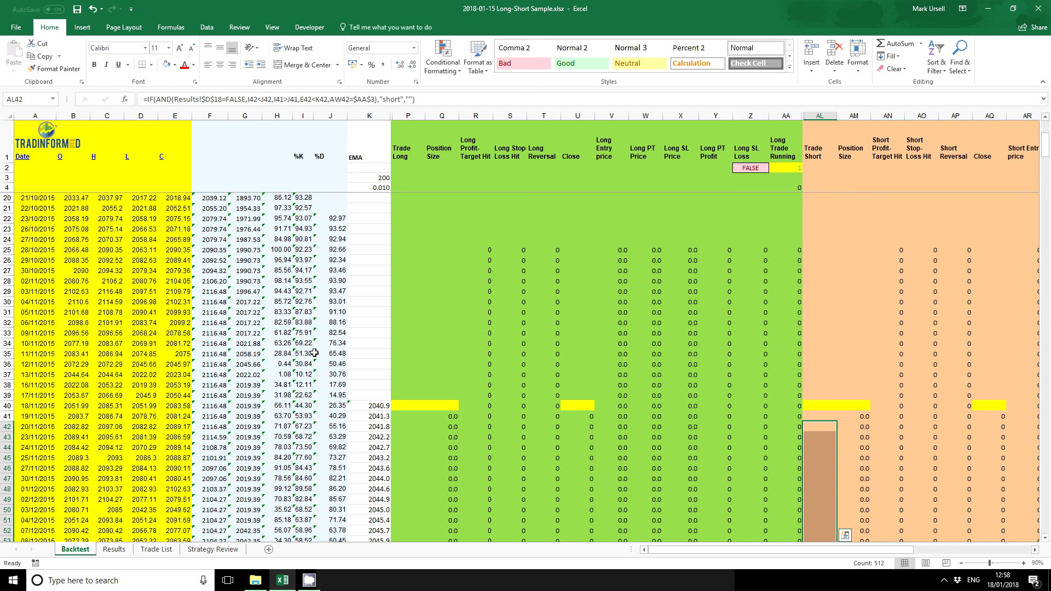